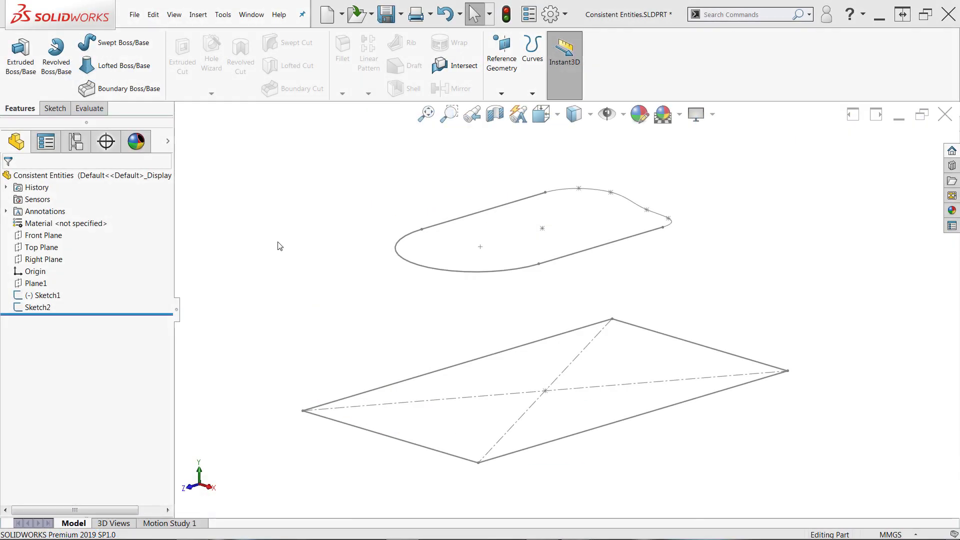
Loft Sketch1 to Sketch2 from the flyout tree, then orbit to inspect the twisted Loft2 solid.
{"action": "left_click", "coordinate": [131, 67]}
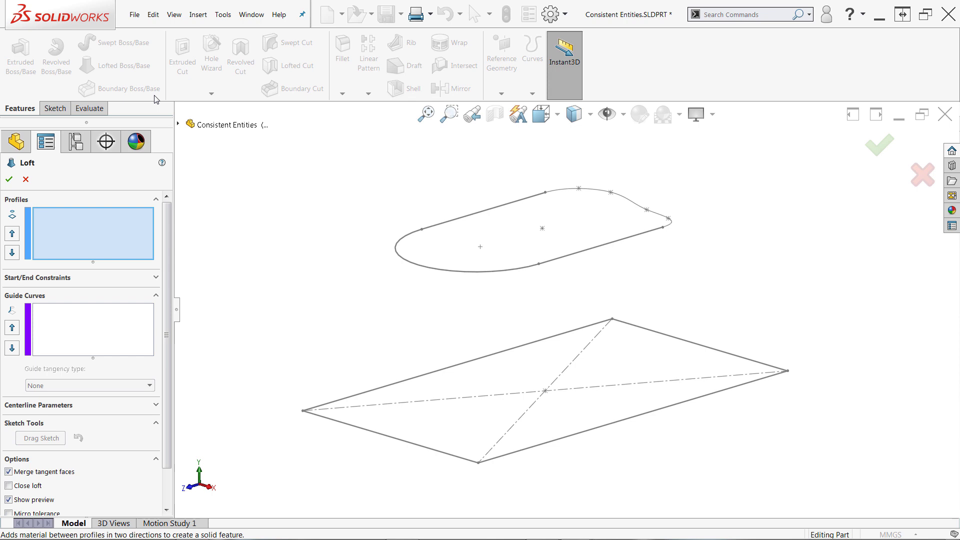
{"action": "left_click", "coordinate": [179, 124]}
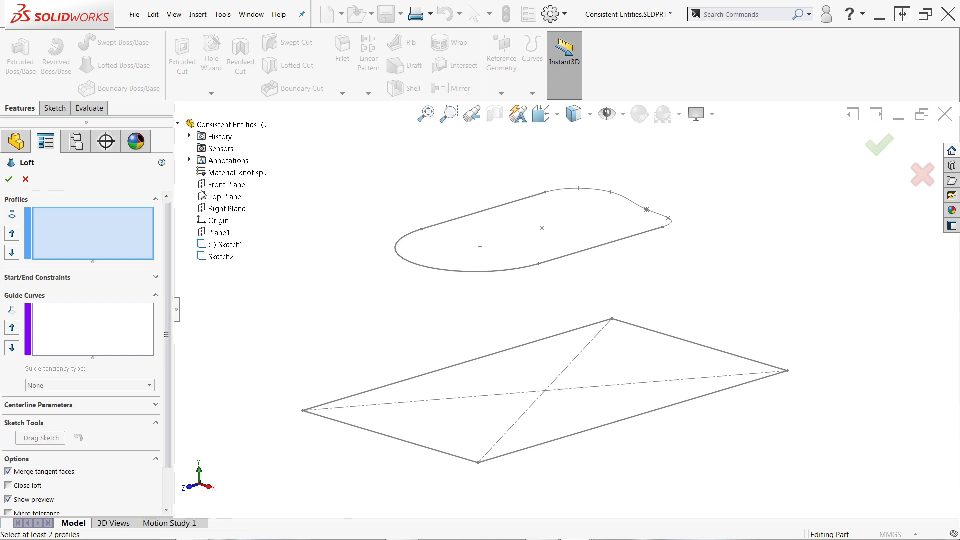
{"action": "left_click", "coordinate": [225, 245]}
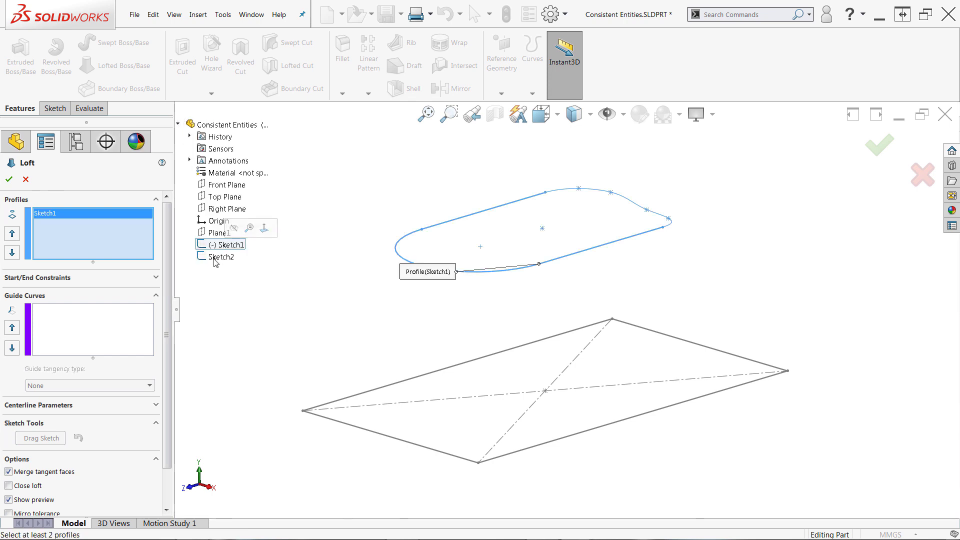
{"action": "left_click", "coordinate": [216, 261]}
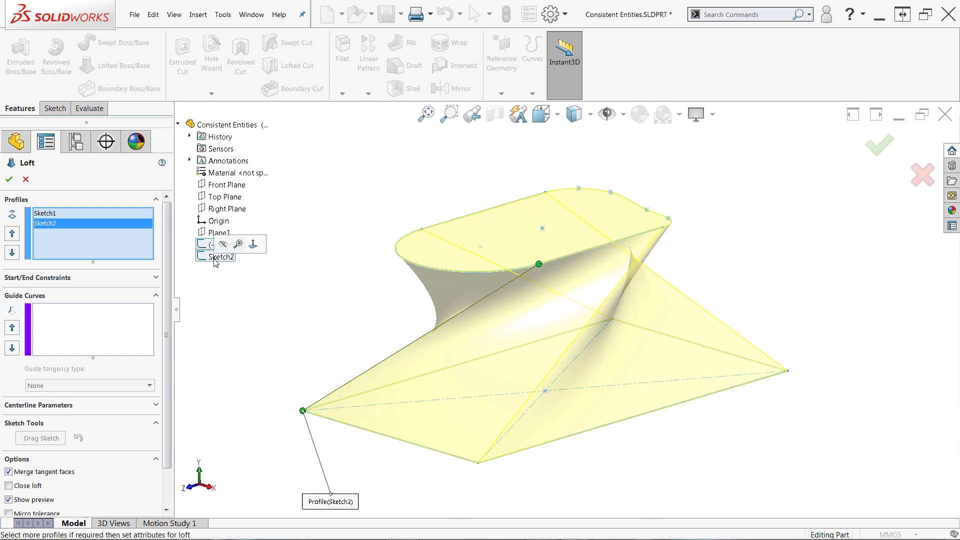
{"action": "left_click", "coordinate": [9, 179]}
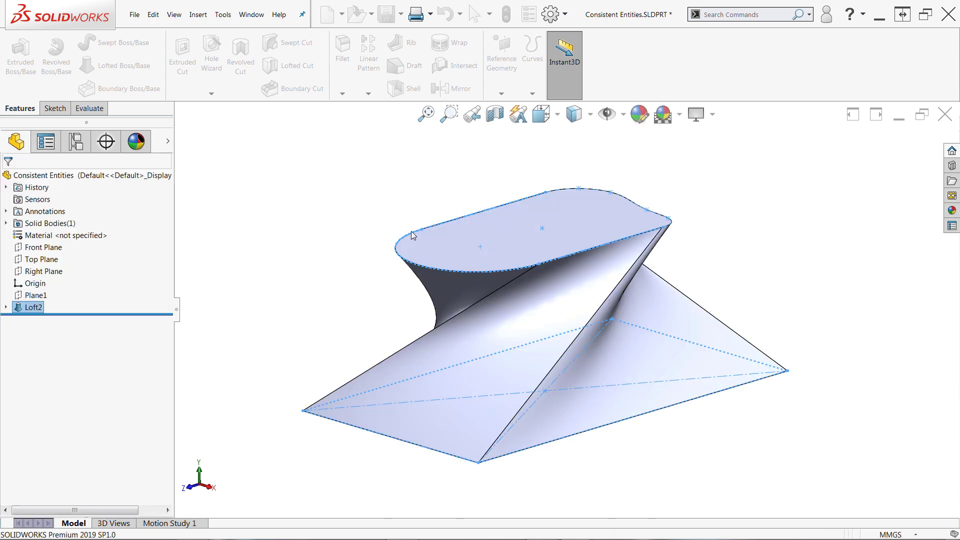
{"action": "left_click", "coordinate": [761, 309]}
{"action": "mouse_move", "coordinate": [810, 330]}
{"action": "middle_mouse_down"}
{"action": "mouse_move", "coordinate": [815, 311]}
{"action": "mouse_move", "coordinate": [793, 280]}
{"action": "mouse_move", "coordinate": [752, 277]}
{"action": "mouse_move", "coordinate": [805, 302]}
{"action": "mouse_move", "coordinate": [804, 330]}
{"action": "middle_mouse_up"}
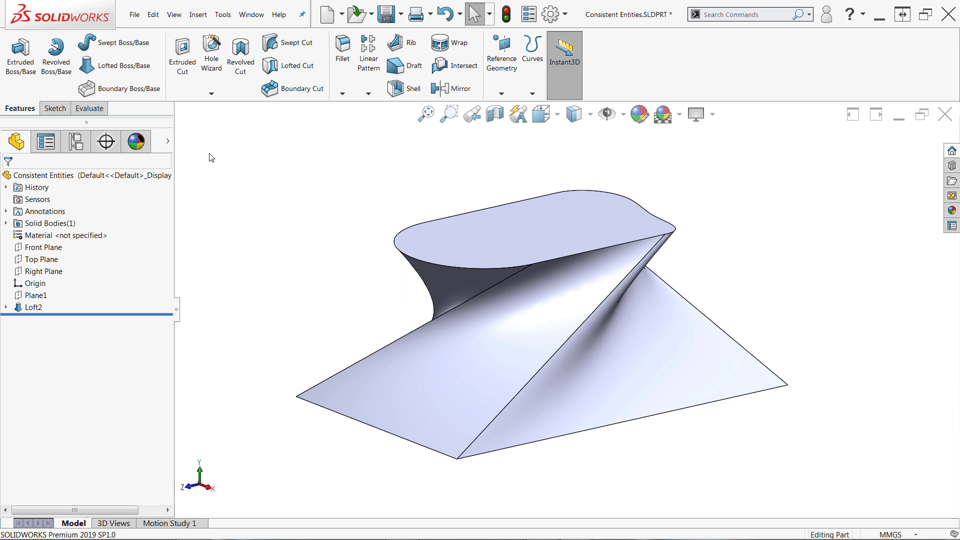
Delete Loft2, then loft from the rectangle's left corner to the slot's matching point.
{"action": "right_click", "coordinate": [33, 308]}
{"action": "left_click", "coordinate": [74, 366]}
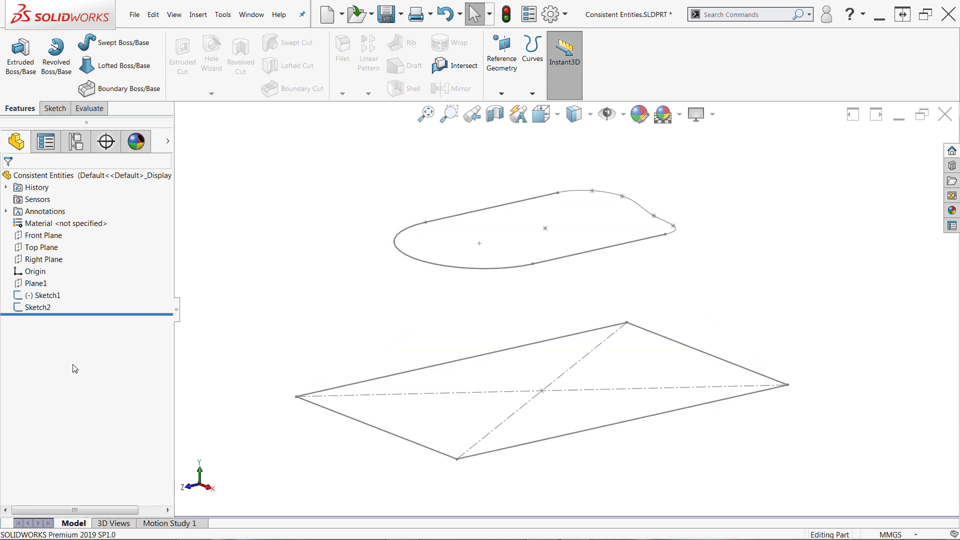
{"action": "left_click", "coordinate": [125, 67]}
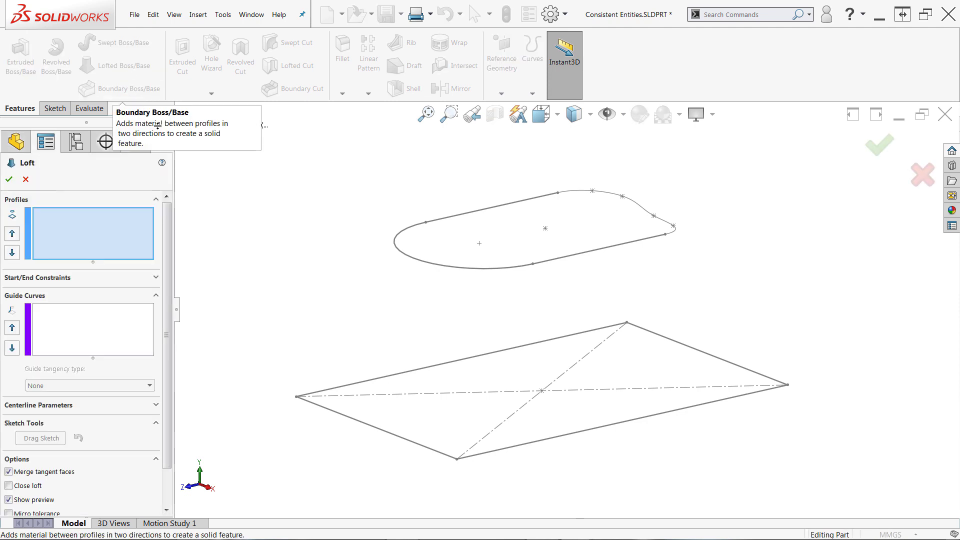
{"action": "left_click", "coordinate": [297, 397]}
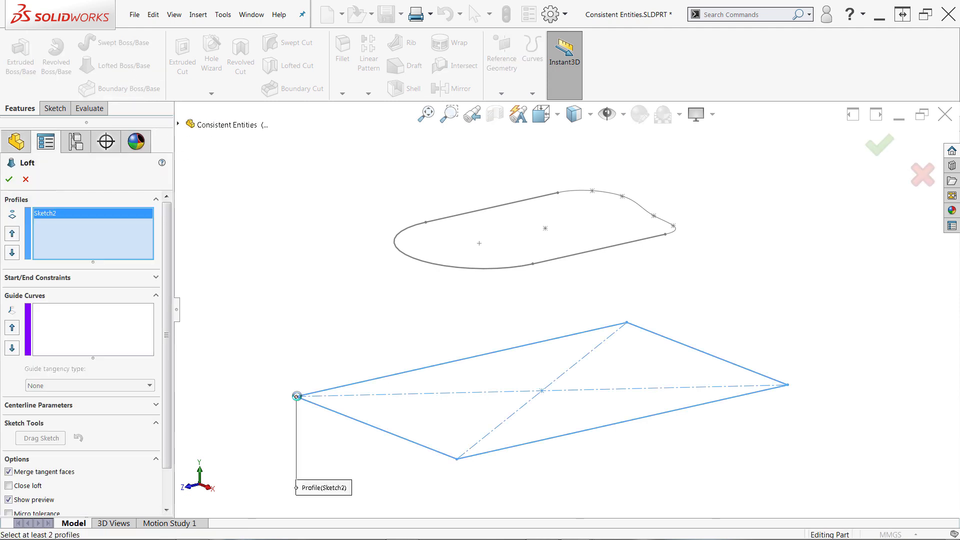
{"action": "left_click", "coordinate": [427, 227]}
{"action": "key", "text": "Return"}
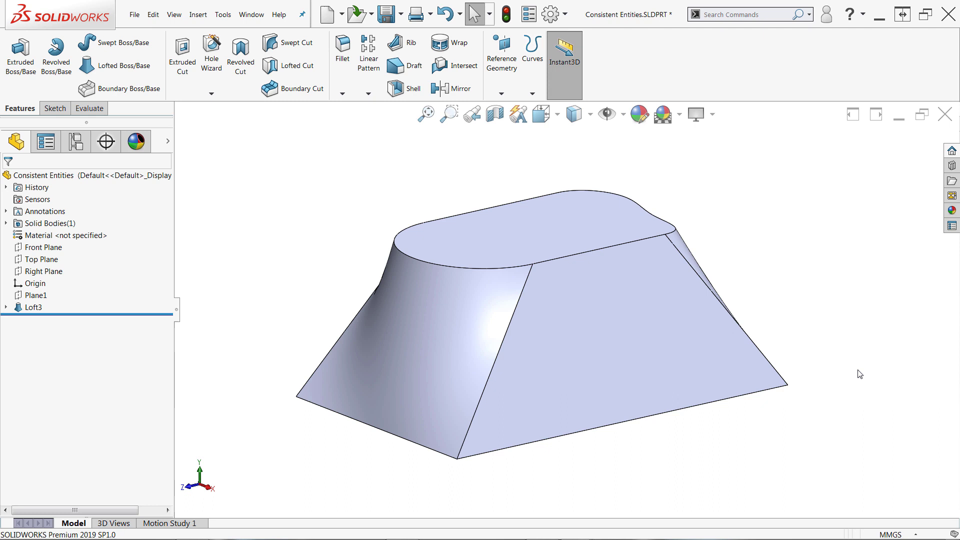
{"action": "mouse_move", "coordinate": [860, 374]}
{"action": "middle_mouse_down"}
{"action": "mouse_move", "coordinate": [854, 344]}
{"action": "mouse_move", "coordinate": [815, 322]}
{"action": "mouse_move", "coordinate": [772, 324]}
{"action": "mouse_move", "coordinate": [748, 338]}
{"action": "mouse_move", "coordinate": [793, 321]}
{"action": "mouse_move", "coordinate": [869, 362]}
{"action": "mouse_move", "coordinate": [856, 379]}
{"action": "middle_mouse_up"}
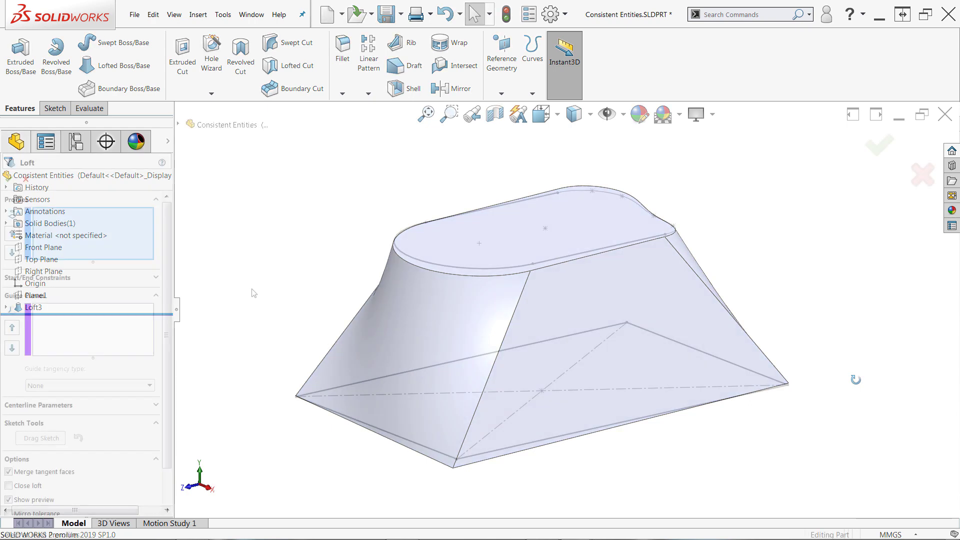
Redo the rectangle-corner-to-slot loft, then start a fresh pick with the rectangle as first profile.
{"action": "left_click", "coordinate": [296, 397]}
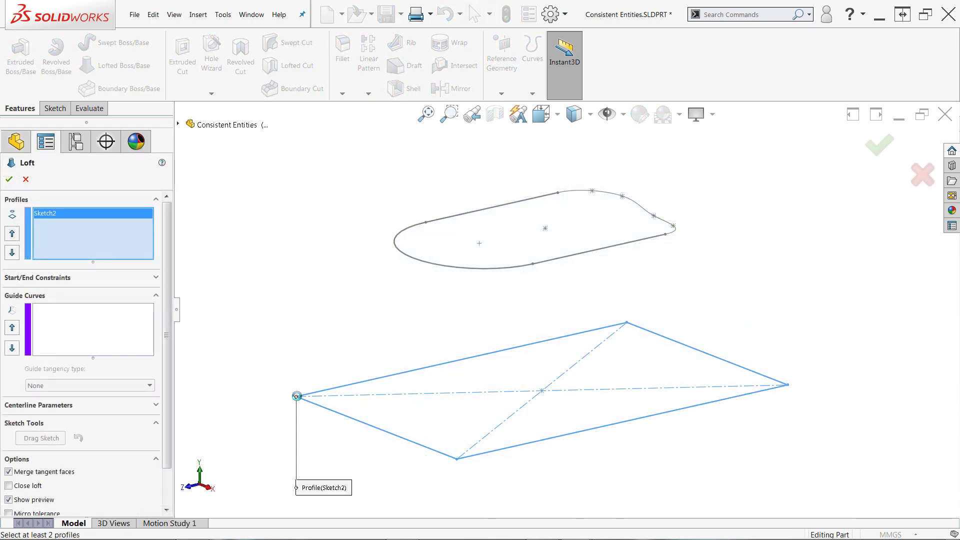
{"action": "left_click", "coordinate": [426, 223]}
{"action": "key", "text": "Return"}
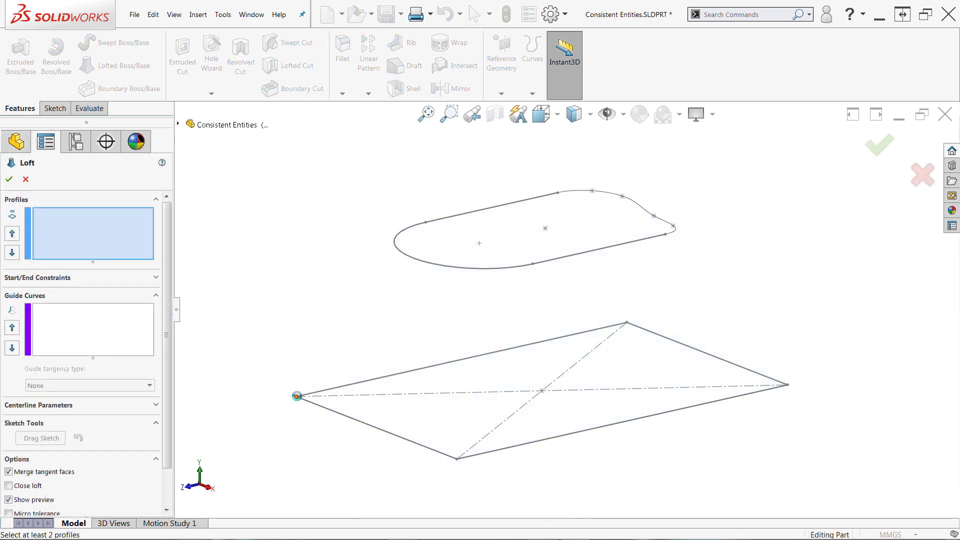
{"action": "left_click", "coordinate": [296, 397]}
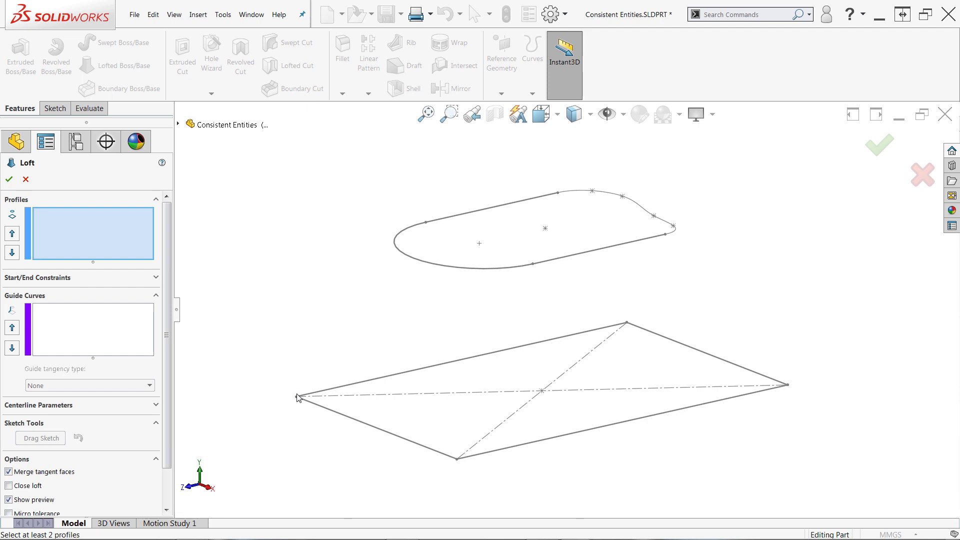
Loft from the rectangle's left corner to the slot's matching point and clear the selection.
{"action": "left_click", "coordinate": [298, 395]}
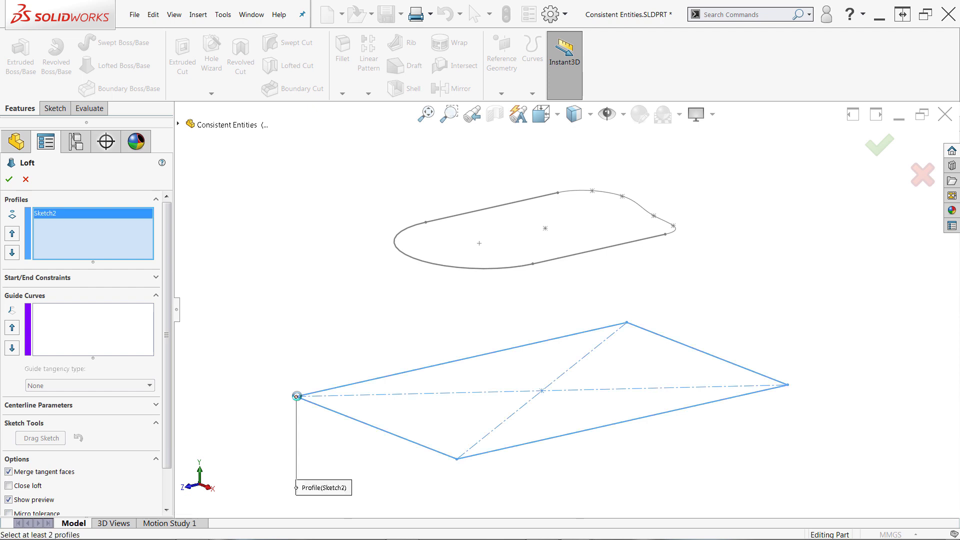
{"action": "left_click", "coordinate": [426, 222]}
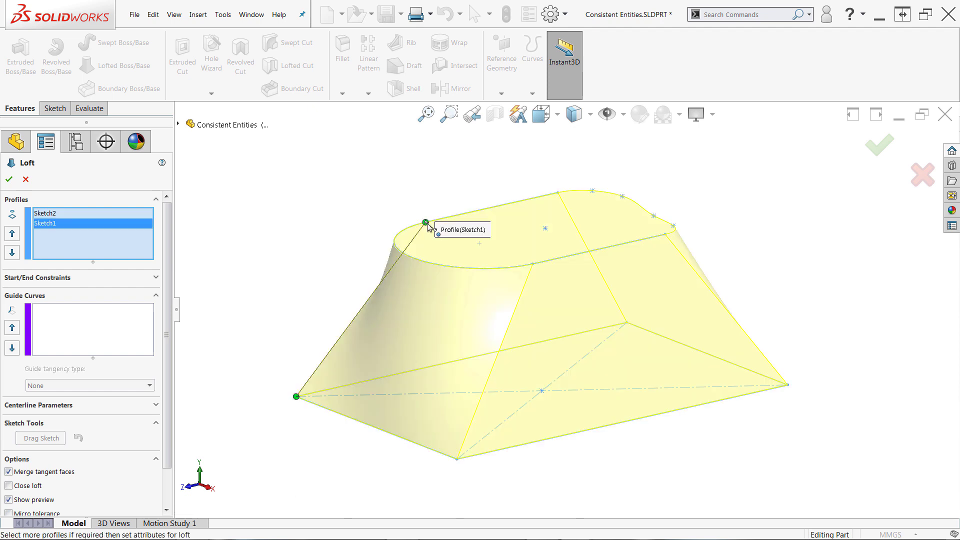
{"action": "key", "text": "Return"}
{"action": "left_click", "coordinate": [420, 187]}
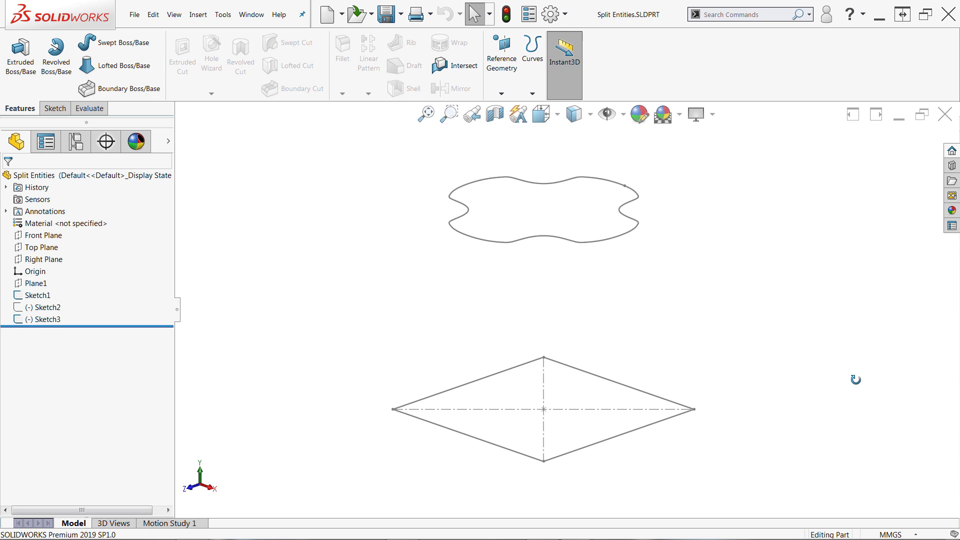
Loft from the diamond's left corner up to the wavy sketch, then orbit to inspect the creased Loft1.
{"action": "left_click", "coordinate": [120, 70]}
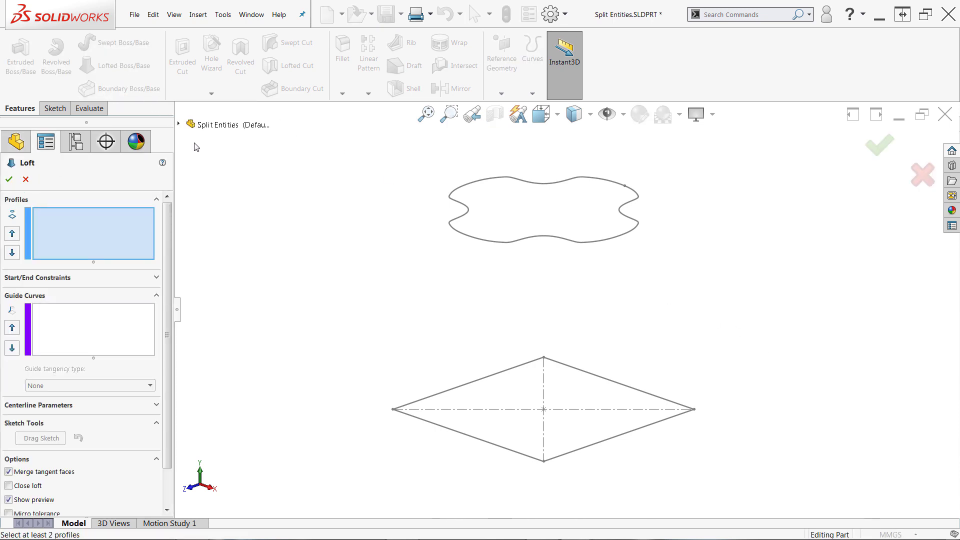
{"action": "left_click", "coordinate": [393, 409]}
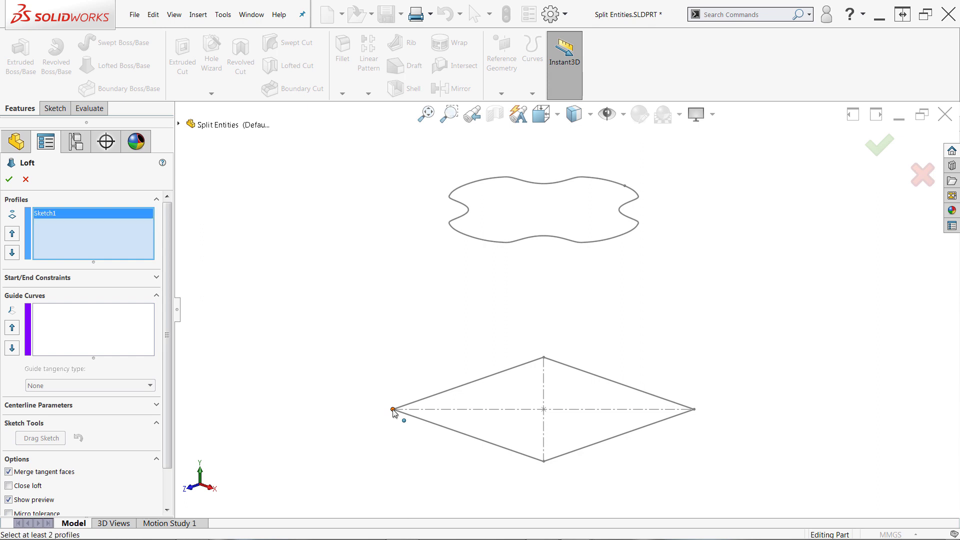
{"action": "left_click", "coordinate": [469, 215]}
{"action": "key", "text": "Return"}
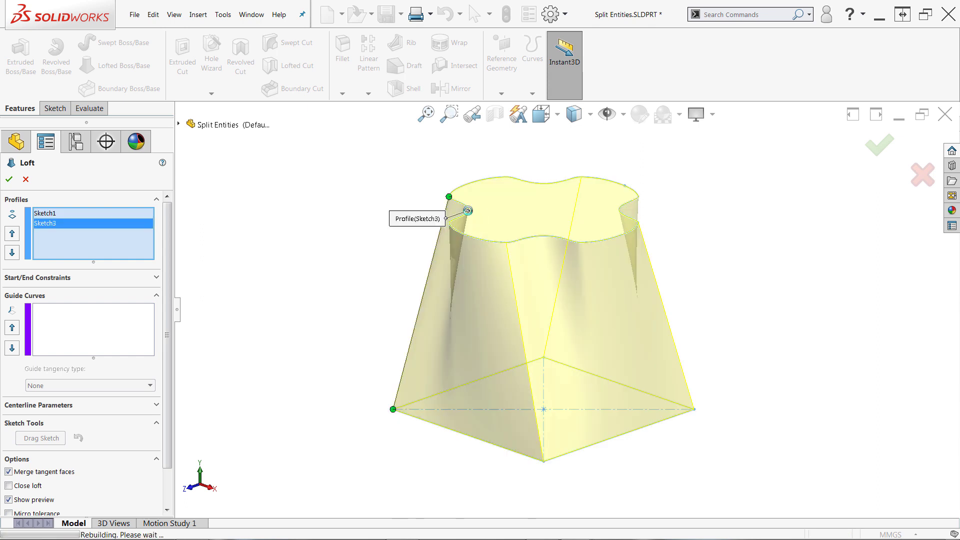
{"action": "mouse_move", "coordinate": [784, 398]}
{"action": "middle_mouse_down"}
{"action": "mouse_move", "coordinate": [789, 347]}
{"action": "mouse_move", "coordinate": [815, 339]}
{"action": "mouse_move", "coordinate": [834, 348]}
{"action": "mouse_move", "coordinate": [845, 373]}
{"action": "mouse_move", "coordinate": [784, 355]}
{"action": "mouse_move", "coordinate": [701, 365]}
{"action": "mouse_move", "coordinate": [773, 401]}
{"action": "mouse_move", "coordinate": [763, 401]}
{"action": "middle_mouse_up"}
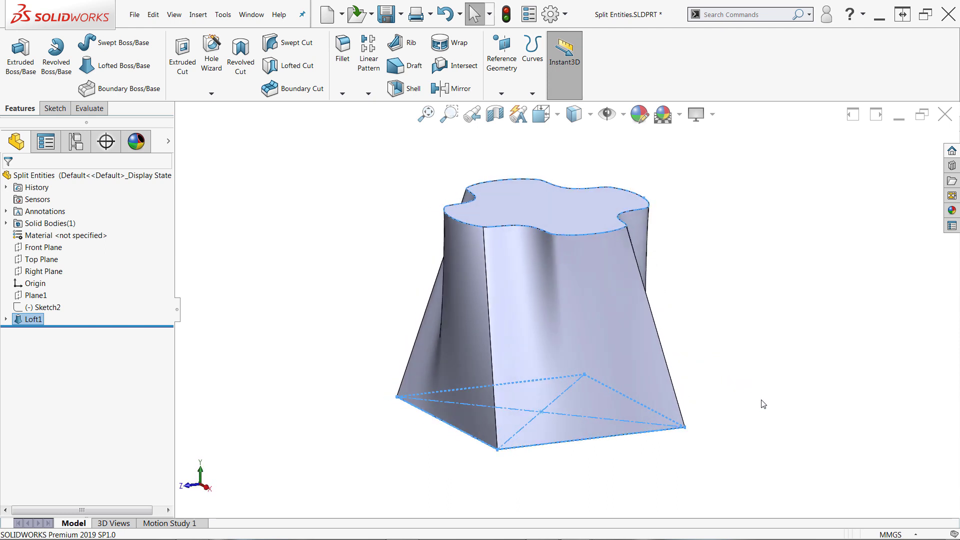
{"action": "left_click", "coordinate": [764, 404]}
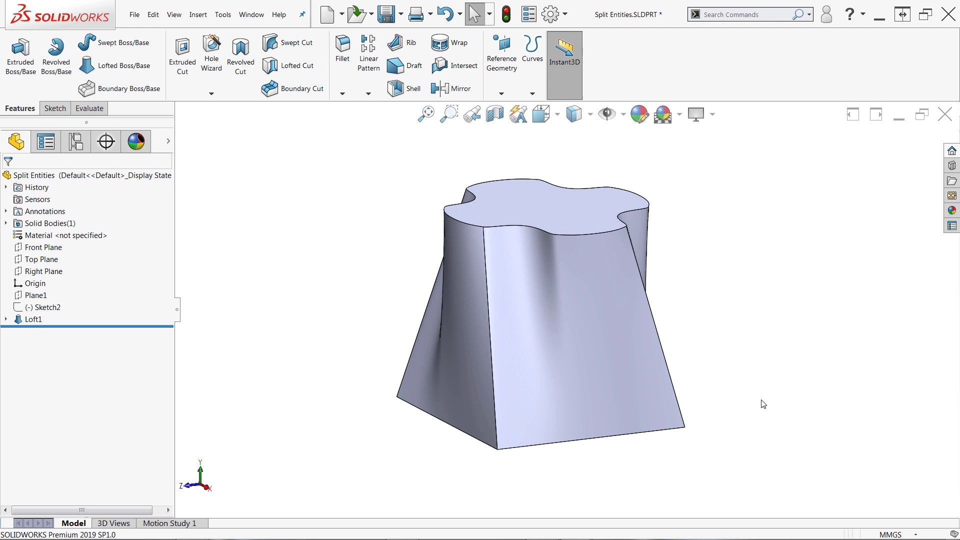
Delete the Loft1 feature and edit Sketch3 by double-clicking its four-lobed curve.
{"action": "right_click", "coordinate": [36, 322]}
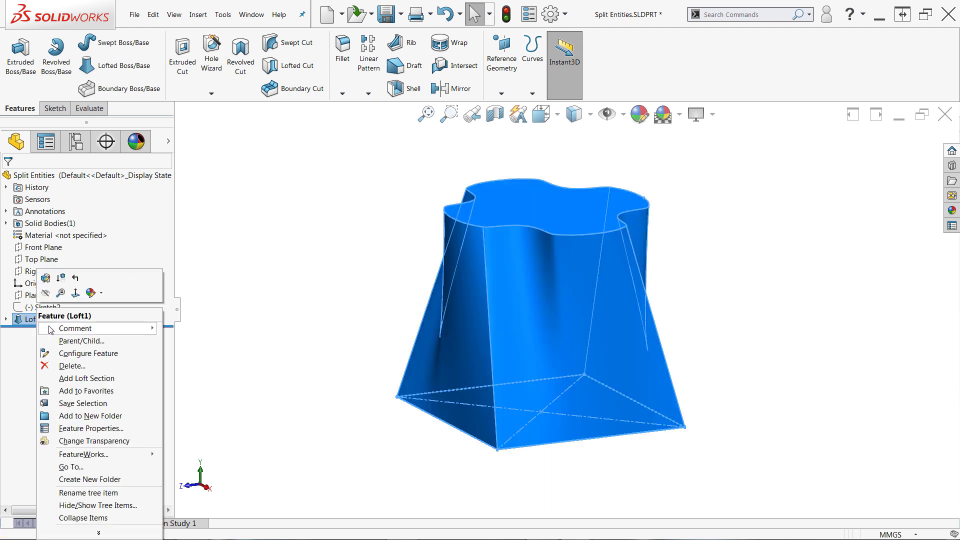
{"action": "left_click", "coordinate": [70, 366]}
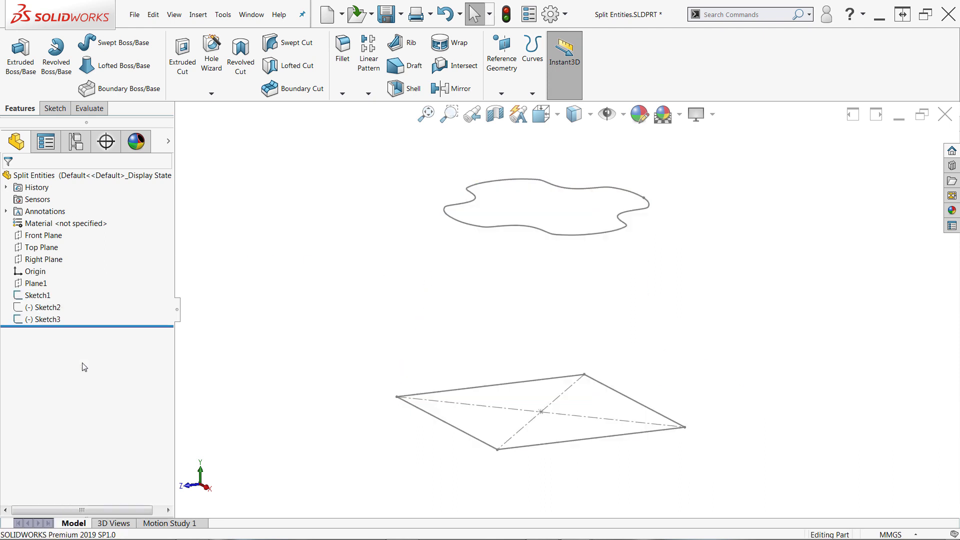
{"action": "double_click", "coordinate": [511, 227]}
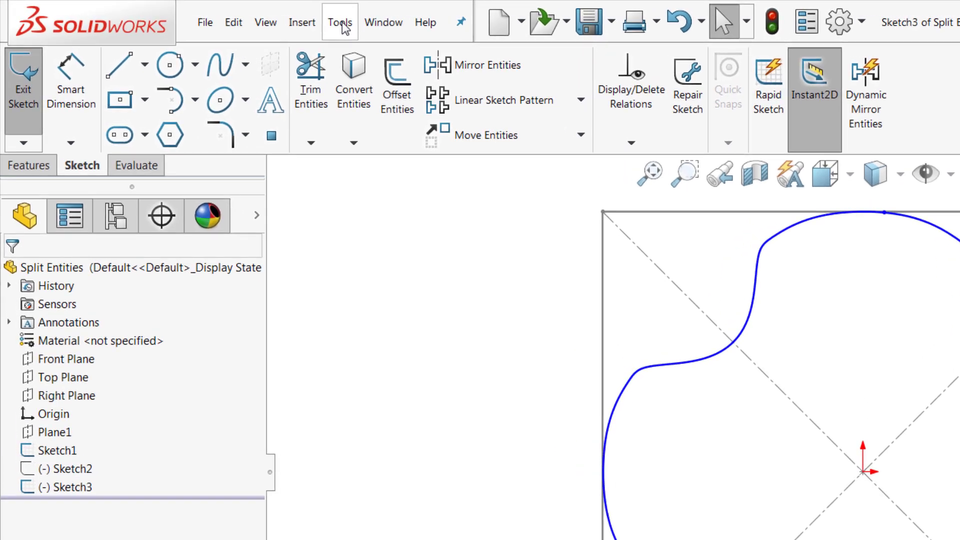
Split the four-lobed curve at its four diagonal crossings with Split Entities, then exit Sketch3.
{"action": "left_click", "coordinate": [342, 24]}
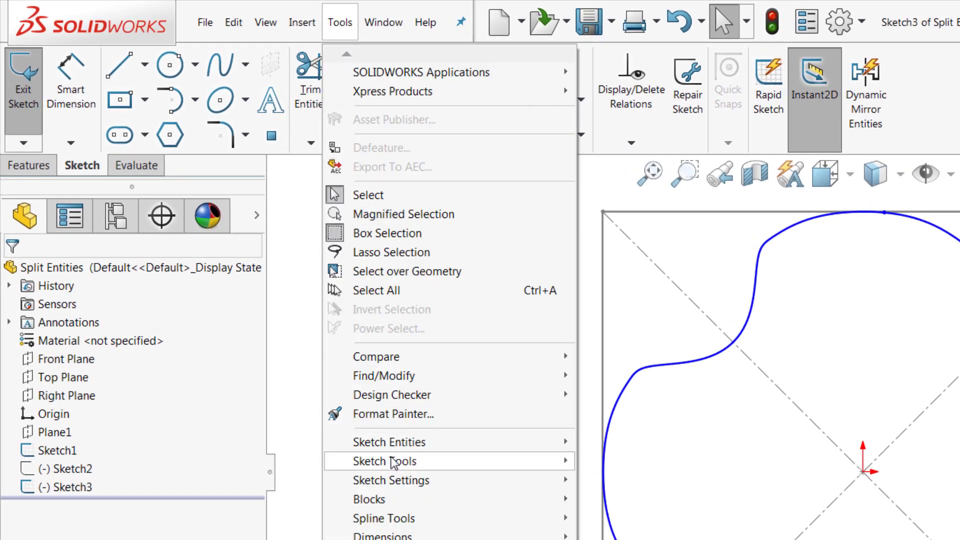
{"action": "mouse_move", "coordinate": [394, 462]}
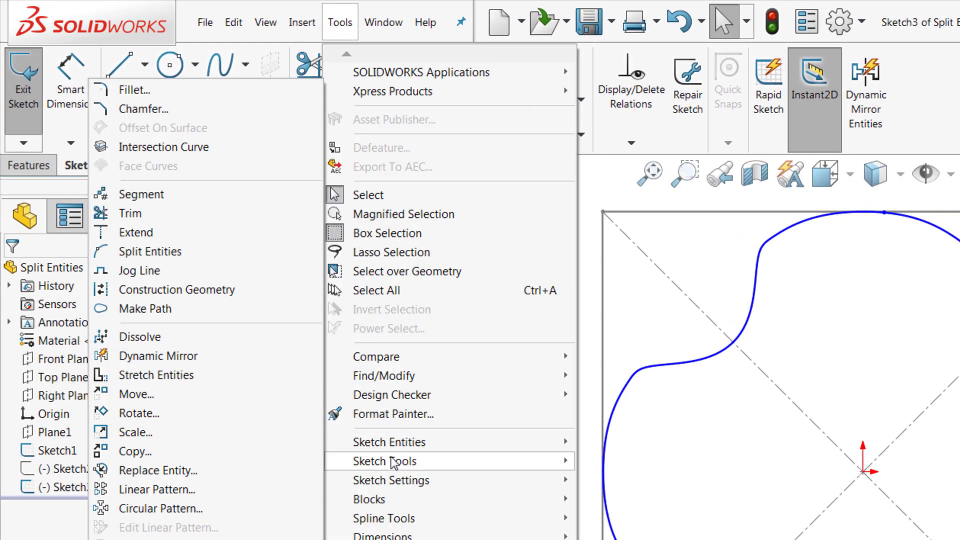
{"action": "left_click", "coordinate": [174, 254]}
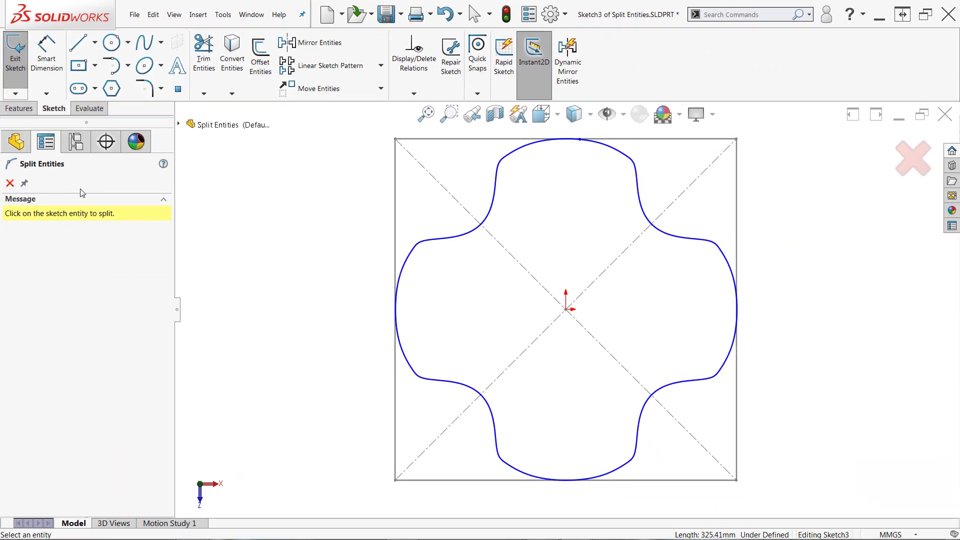
{"action": "left_click", "coordinate": [481, 227]}
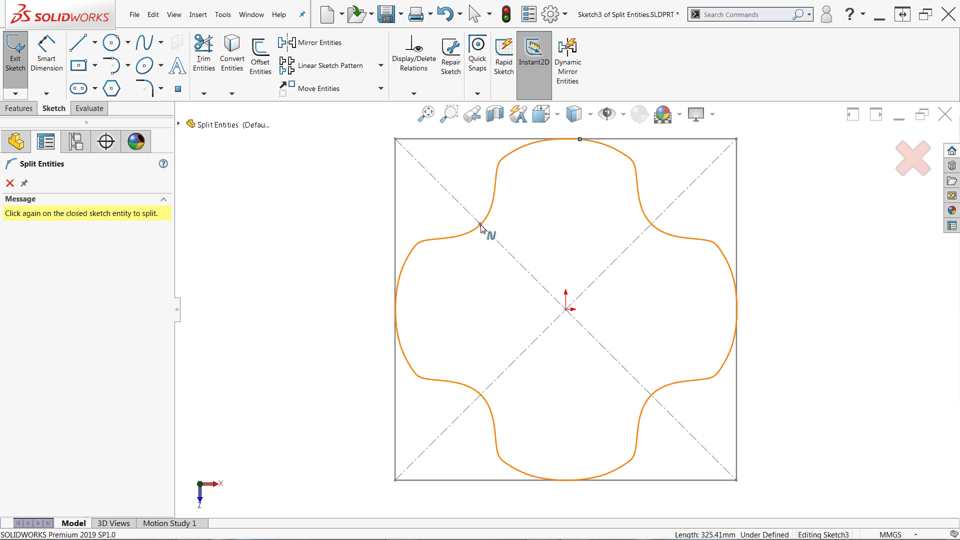
{"action": "left_click", "coordinate": [650, 225]}
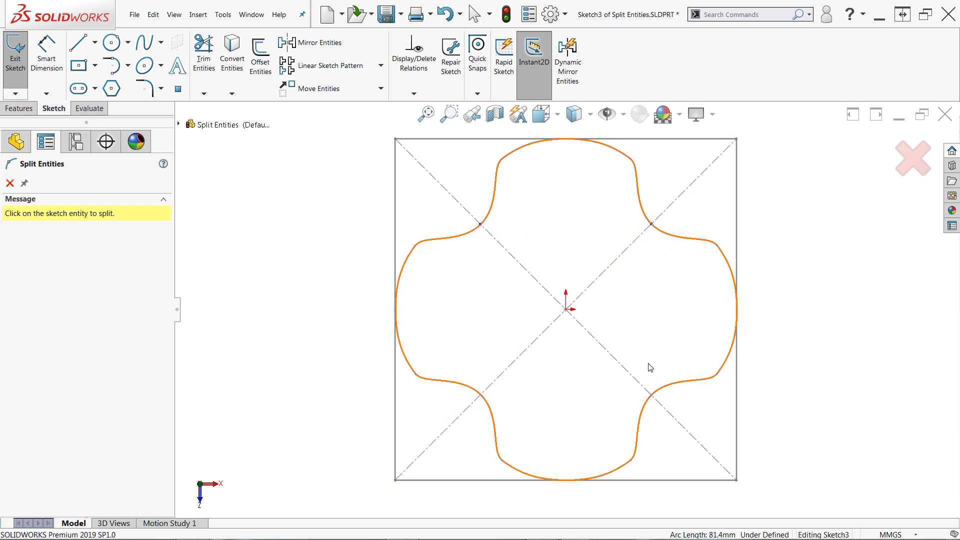
{"action": "left_click", "coordinate": [651, 395]}
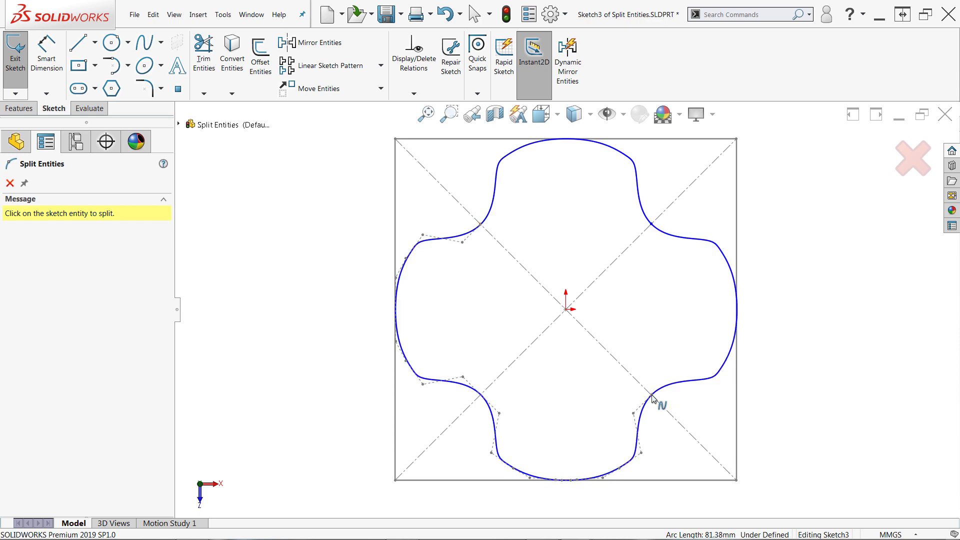
{"action": "left_click", "coordinate": [481, 396]}
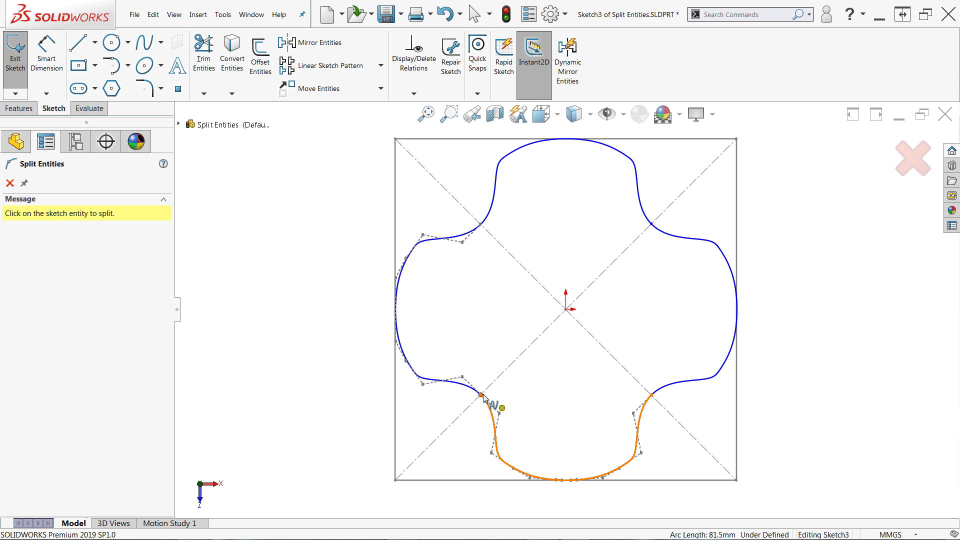
{"action": "left_click", "coordinate": [10, 183]}
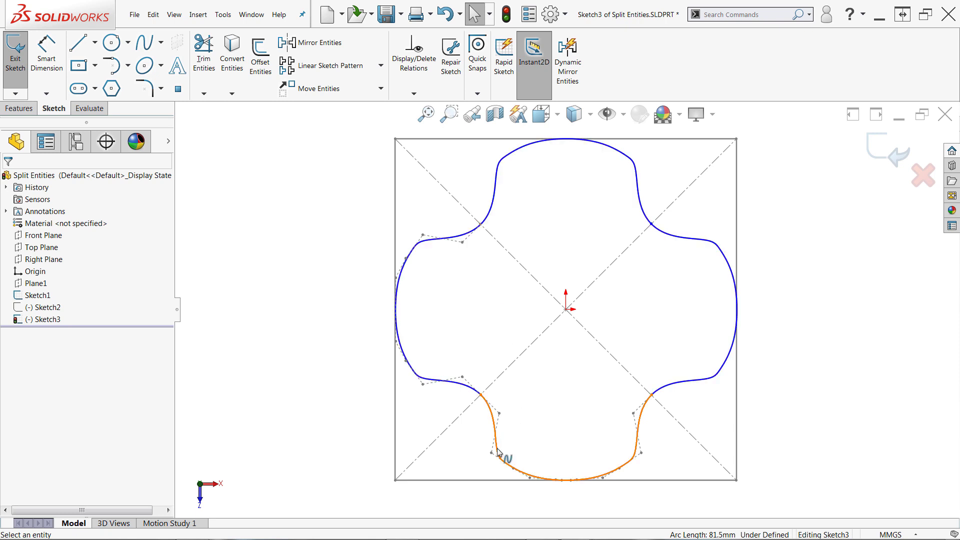
{"action": "left_click", "coordinate": [888, 151]}
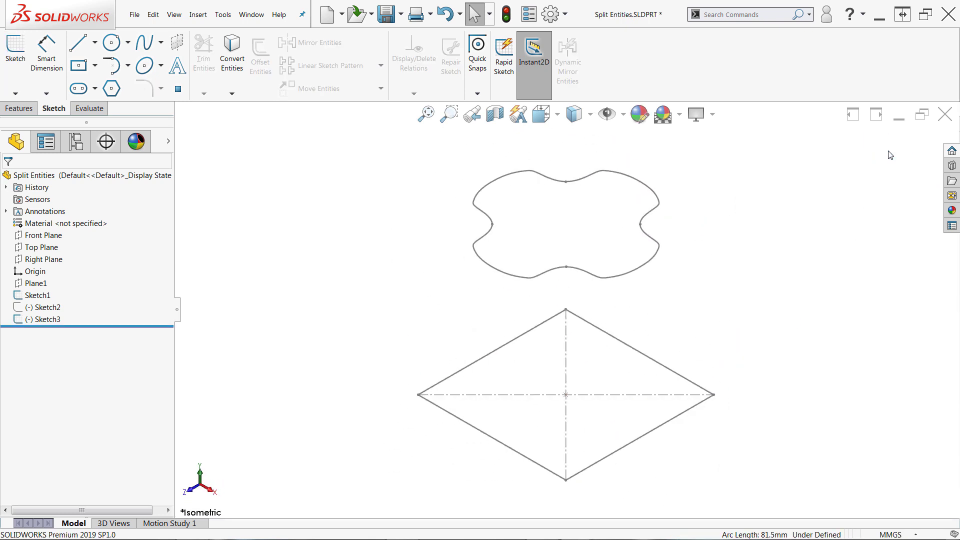
Loft from the diamond sketch up to the split curvy sketch and orbit to a near-front view.
{"action": "left_click", "coordinate": [18, 110]}
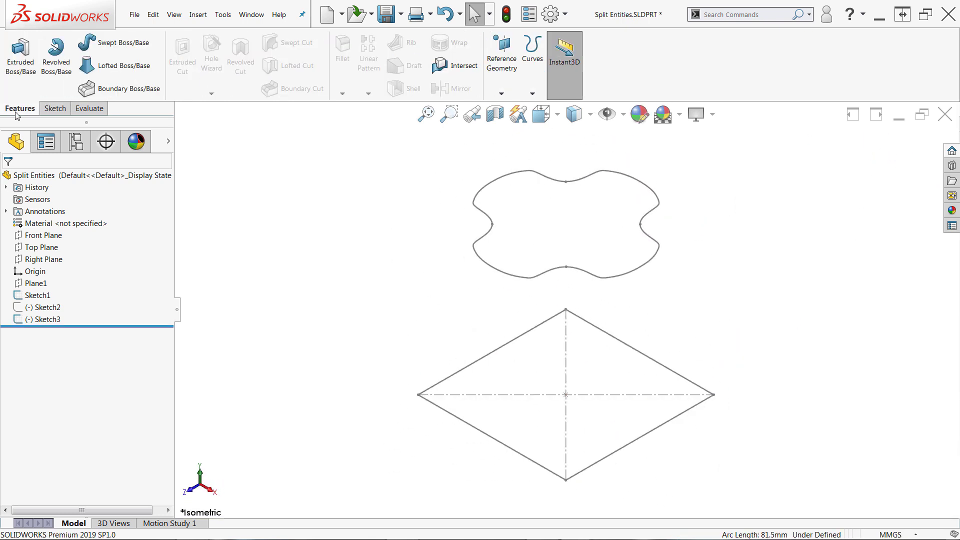
{"action": "left_click", "coordinate": [89, 69]}
{"action": "left_click", "coordinate": [419, 395]}
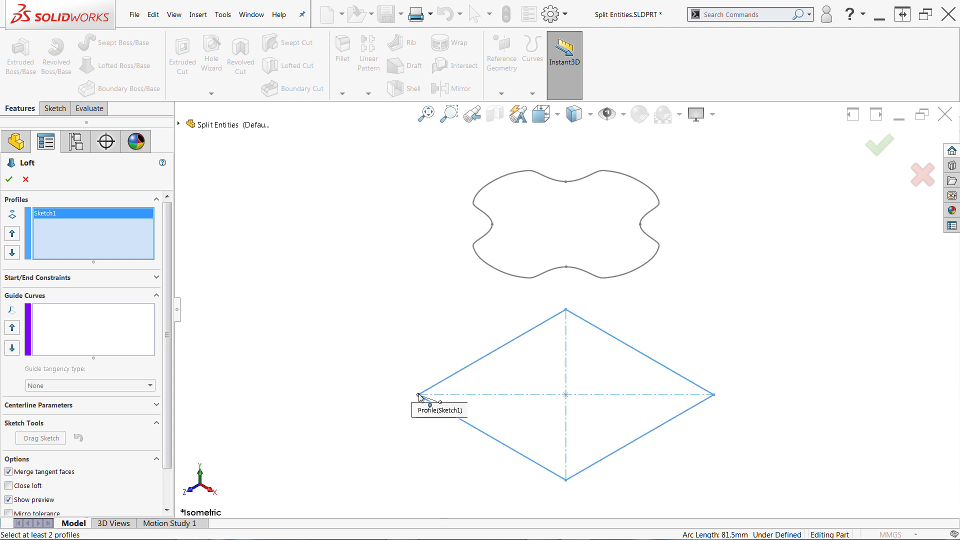
{"action": "left_click", "coordinate": [492, 225]}
{"action": "key", "text": "Return"}
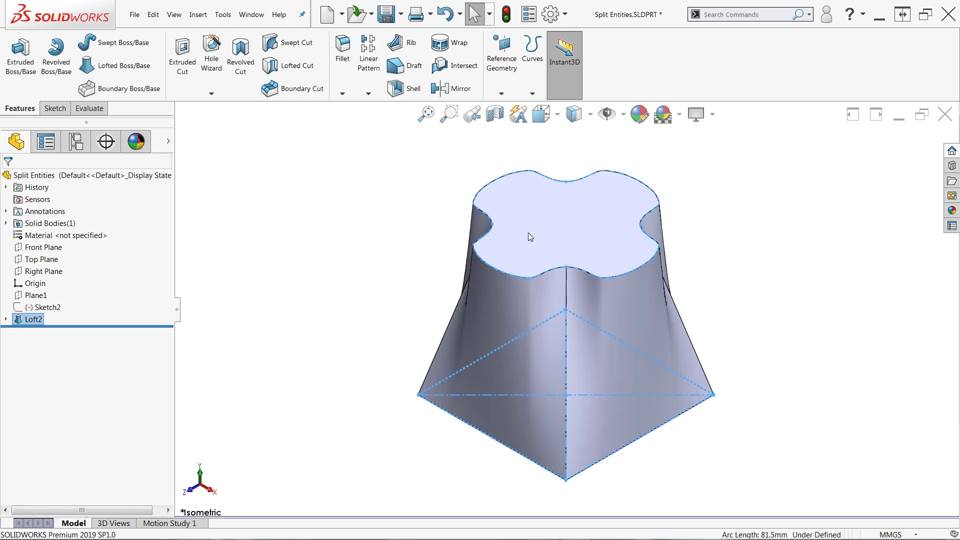
{"action": "mouse_move", "coordinate": [751, 387]}
{"action": "middle_mouse_down"}
{"action": "mouse_move", "coordinate": [748, 341]}
{"action": "mouse_move", "coordinate": [775, 302]}
{"action": "mouse_move", "coordinate": [896, 328]}
{"action": "mouse_move", "coordinate": [810, 314]}
{"action": "mouse_move", "coordinate": [728, 320]}
{"action": "mouse_move", "coordinate": [723, 343]}
{"action": "mouse_move", "coordinate": [737, 375]}
{"action": "middle_mouse_up"}
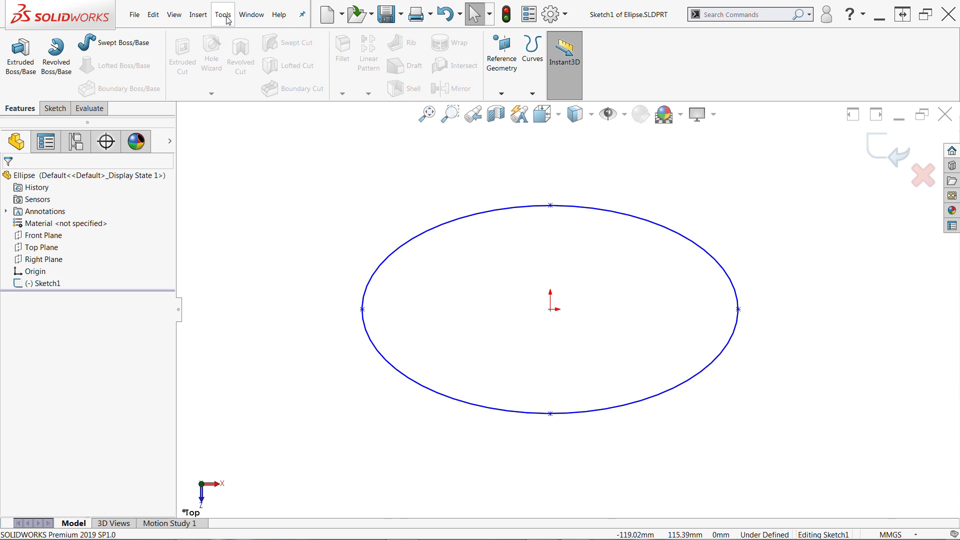
Divide the ellipse into 4 equal segments with Tools > Sketch Tools > Segment, then select its upper quarters.
{"action": "left_click", "coordinate": [226, 19]}
{"action": "mouse_move", "coordinate": [256, 306]}
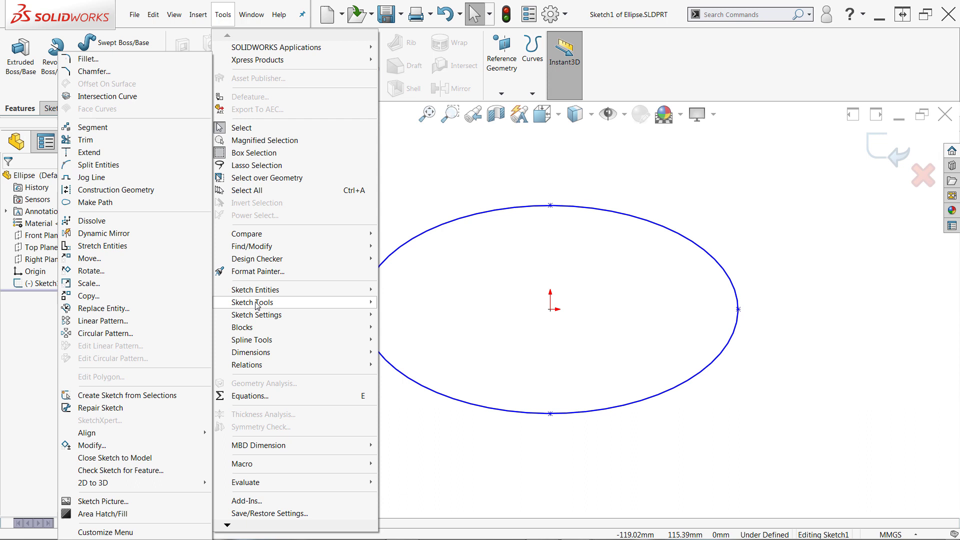
{"action": "left_click", "coordinate": [93, 128]}
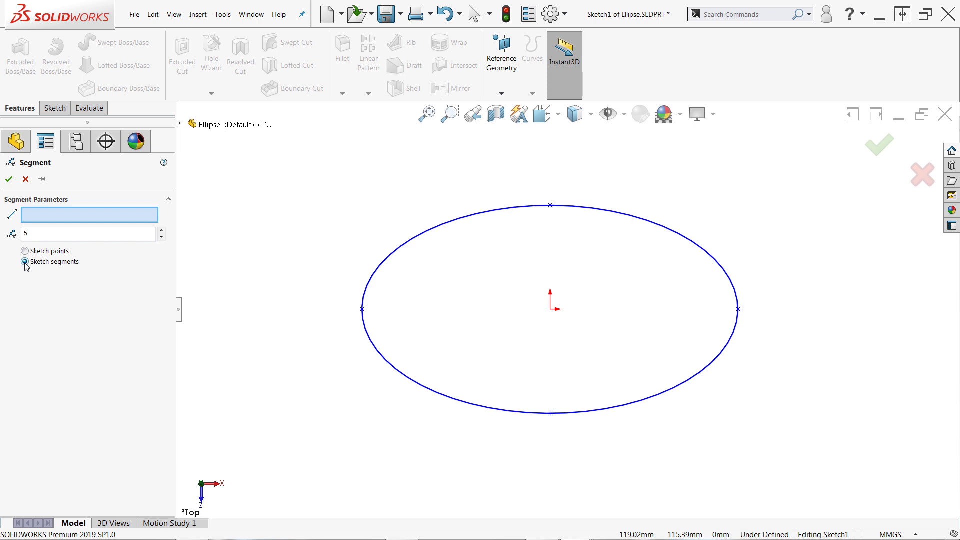
{"action": "double_click", "coordinate": [26, 233]}
{"action": "type", "text": "4"}
{"action": "left_click", "coordinate": [423, 236]}
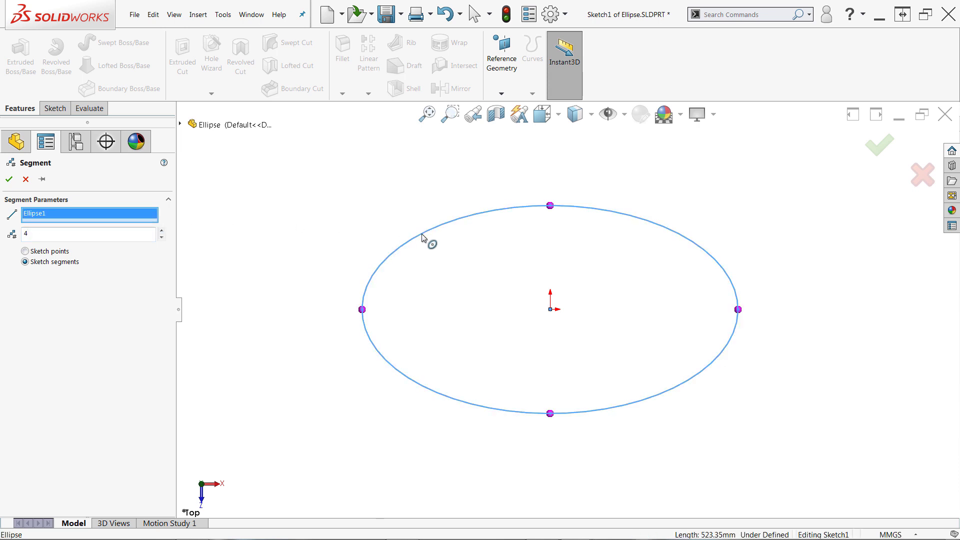
{"action": "key", "text": "Return"}
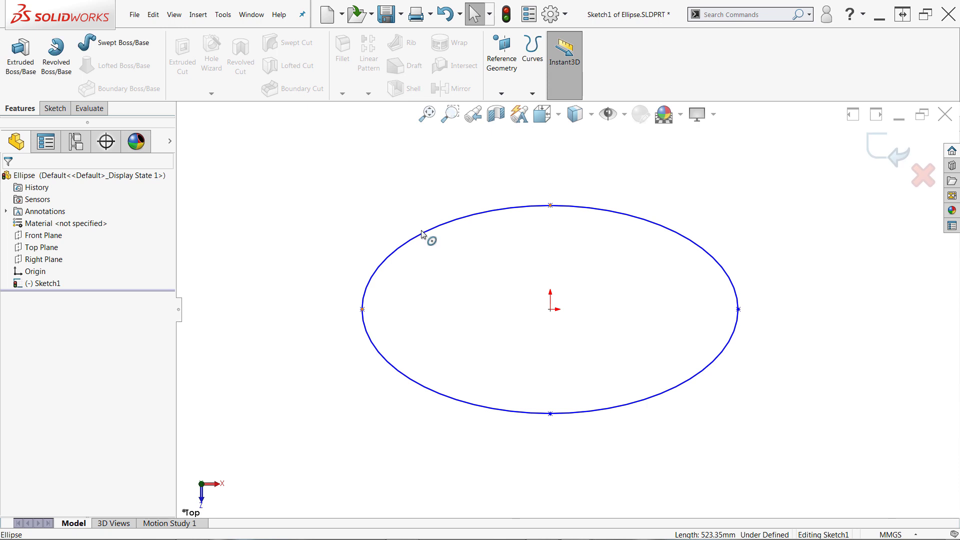
{"action": "left_click", "coordinate": [424, 235]}
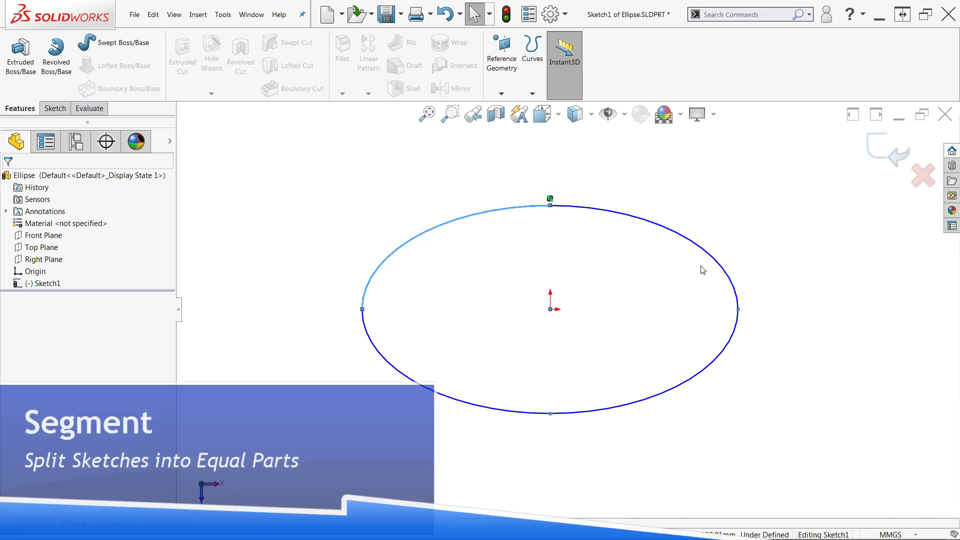
{"action": "left_click", "coordinate": [704, 253]}
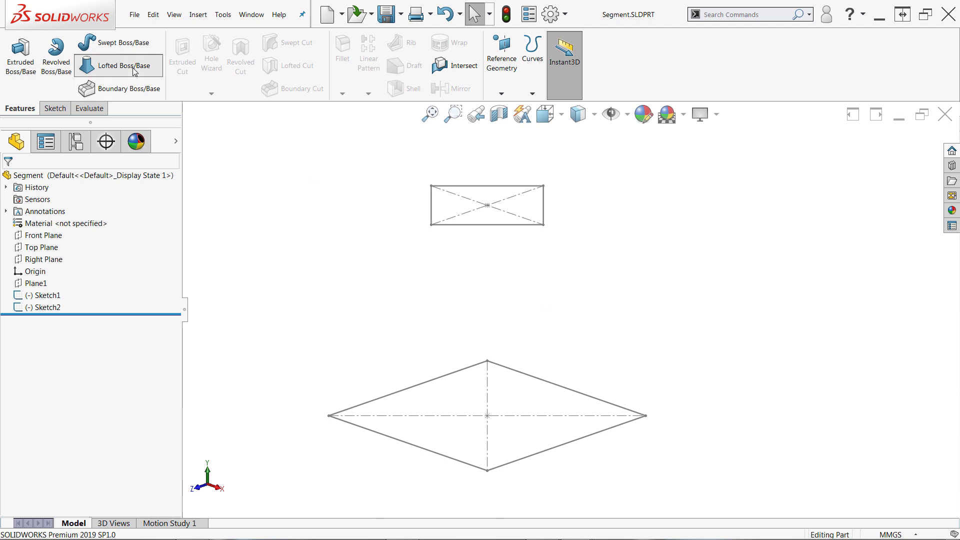
Loft from the diamond sketch to the rectangle, then repick both profiles to redo the loft.
{"action": "left_click", "coordinate": [117, 66]}
{"action": "left_click", "coordinate": [327, 417]}
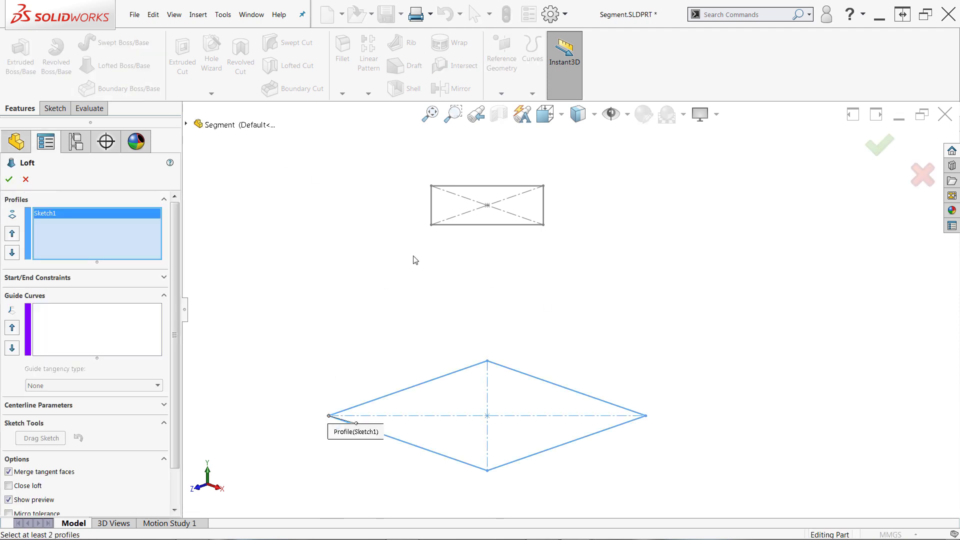
{"action": "left_click", "coordinate": [431, 224]}
{"action": "key", "text": "Return"}
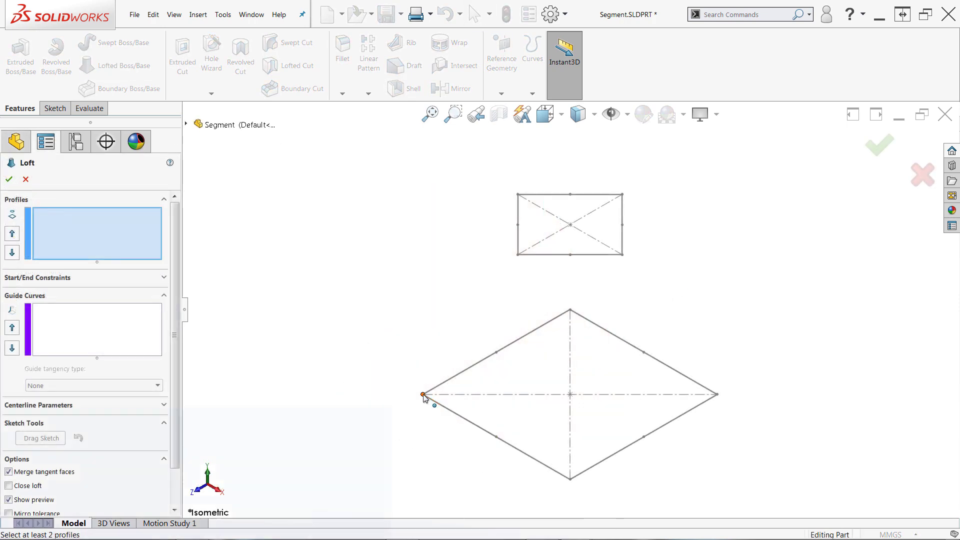
{"action": "left_click", "coordinate": [423, 395]}
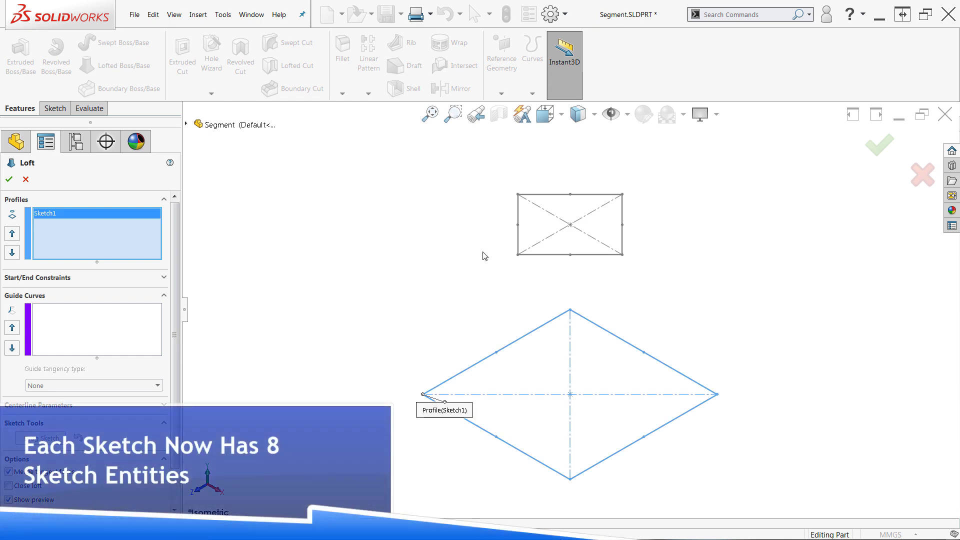
{"action": "left_click", "coordinate": [518, 226]}
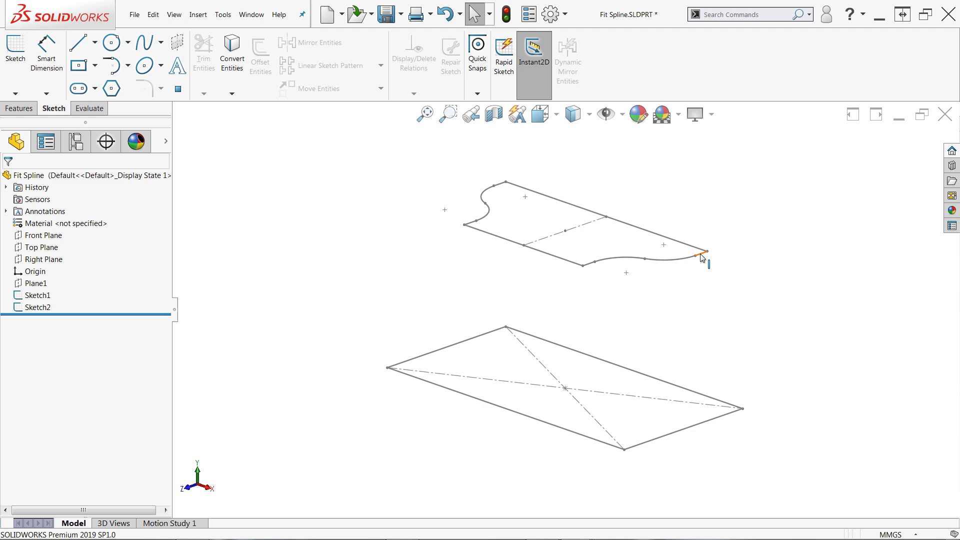
Loft Sketch1's rectangle up to Sketch2's curved-end profile as Loft2, then rotate to inspect it.
{"action": "left_click", "coordinate": [21, 109]}
{"action": "left_click", "coordinate": [120, 66]}
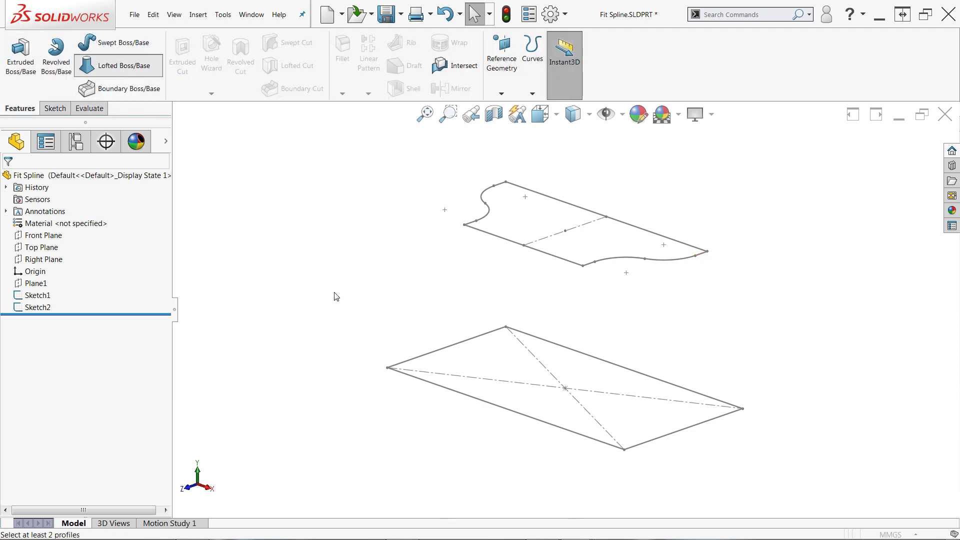
{"action": "left_click", "coordinate": [388, 368]}
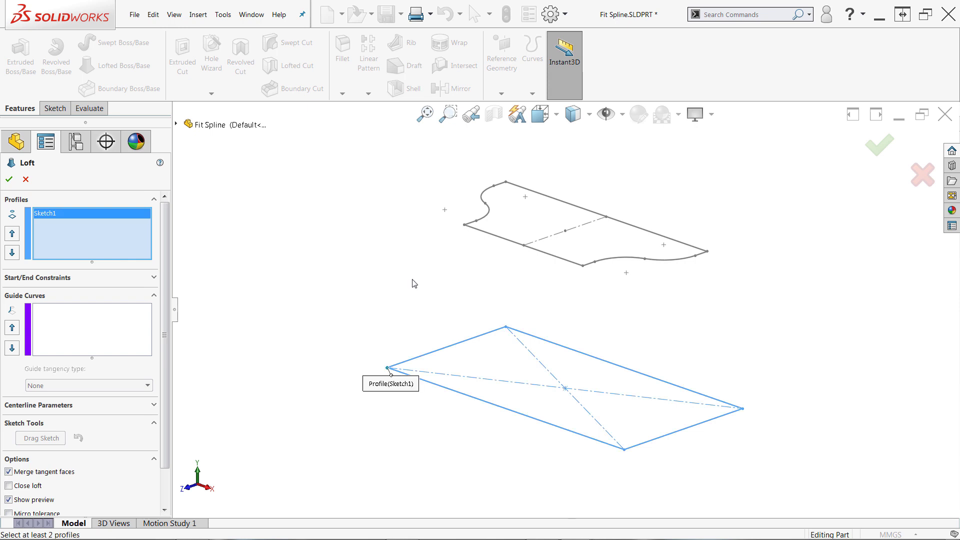
{"action": "left_click", "coordinate": [464, 226]}
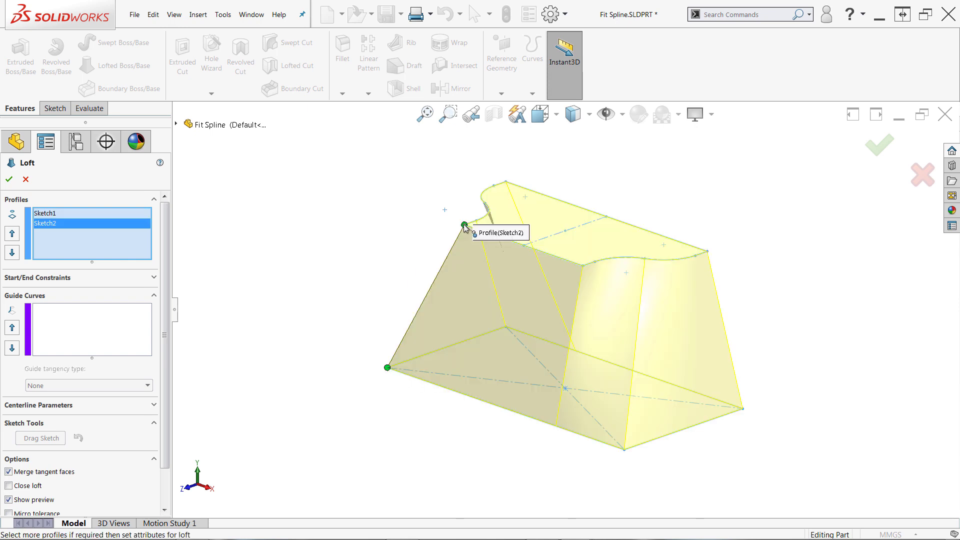
{"action": "key", "text": "Return"}
{"action": "left_click", "coordinate": [431, 224]}
{"action": "scroll", "coordinate": [602, 310], "scroll_direction": "down", "scroll_amount": 5}
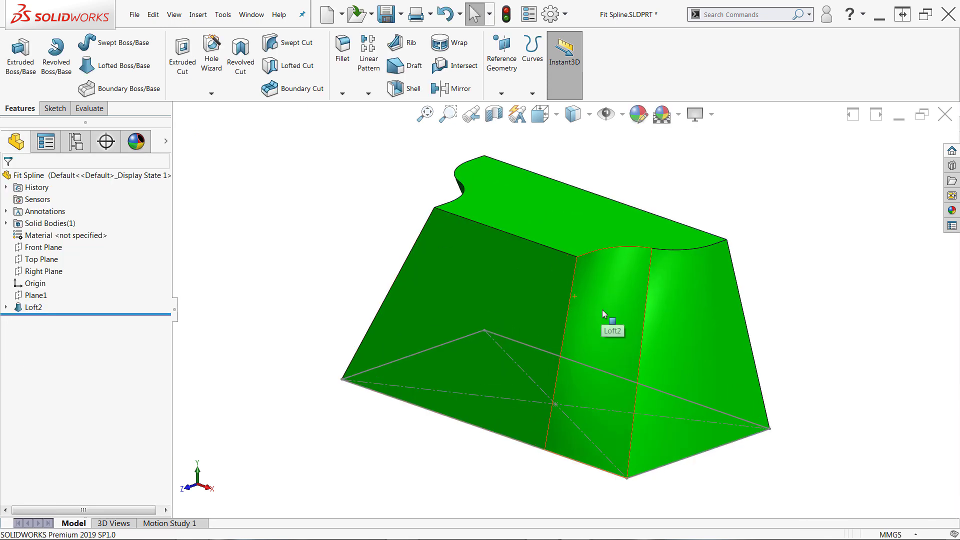
{"action": "mouse_move", "coordinate": [604, 310]}
{"action": "middle_mouse_down"}
{"action": "mouse_move", "coordinate": [599, 295]}
{"action": "mouse_move", "coordinate": [613, 270]}
{"action": "mouse_move", "coordinate": [641, 253]}
{"action": "mouse_move", "coordinate": [717, 280]}
{"action": "mouse_move", "coordinate": [673, 265]}
{"action": "mouse_move", "coordinate": [623, 268]}
{"action": "mouse_move", "coordinate": [596, 298]}
{"action": "mouse_move", "coordinate": [615, 315]}
{"action": "mouse_move", "coordinate": [596, 315]}
{"action": "mouse_move", "coordinate": [495, 279]}
{"action": "middle_mouse_up"}
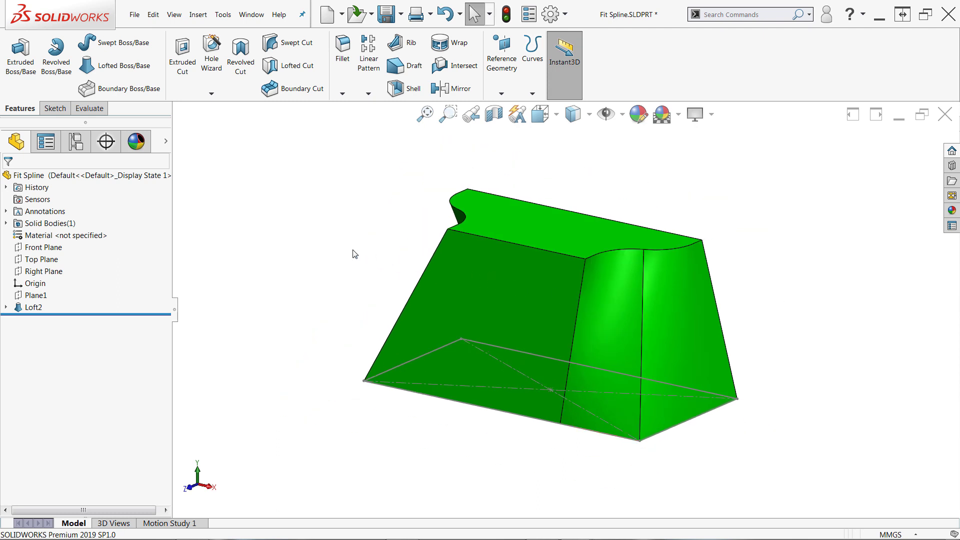
Delete Loft2 and reopen Sketch2, the 170/100-wide curved-end profile, for editing.
{"action": "right_click", "coordinate": [40, 309]}
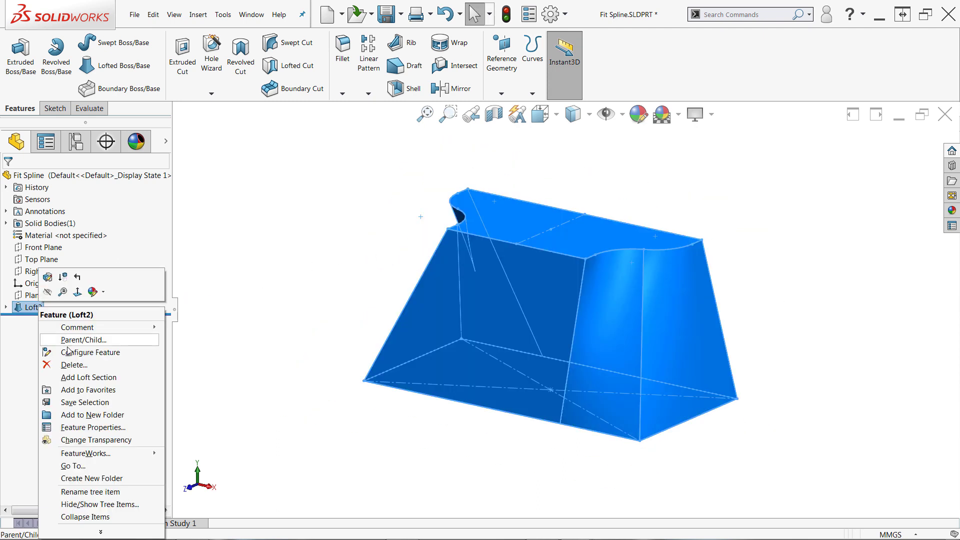
{"action": "left_click", "coordinate": [70, 365]}
{"action": "left_click", "coordinate": [41, 309]}
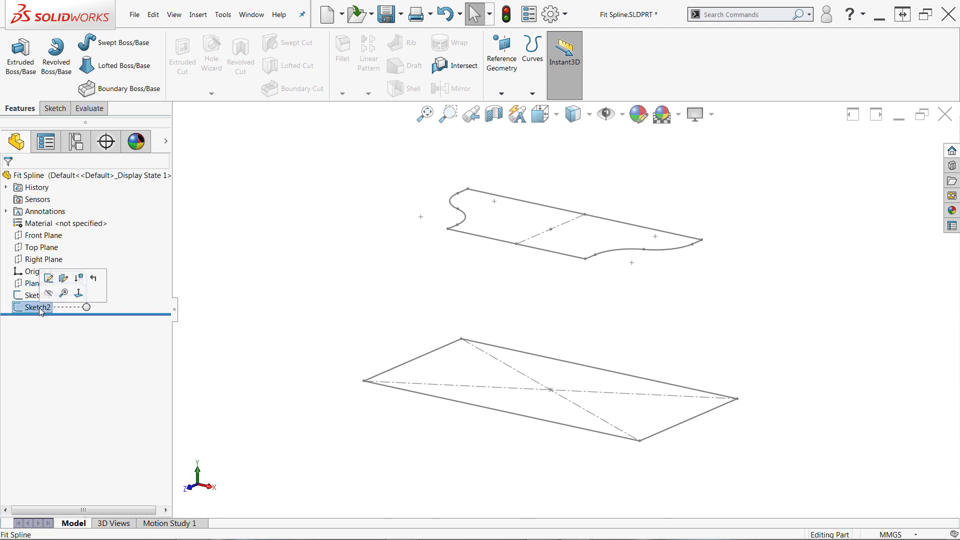
{"action": "left_click", "coordinate": [50, 279]}
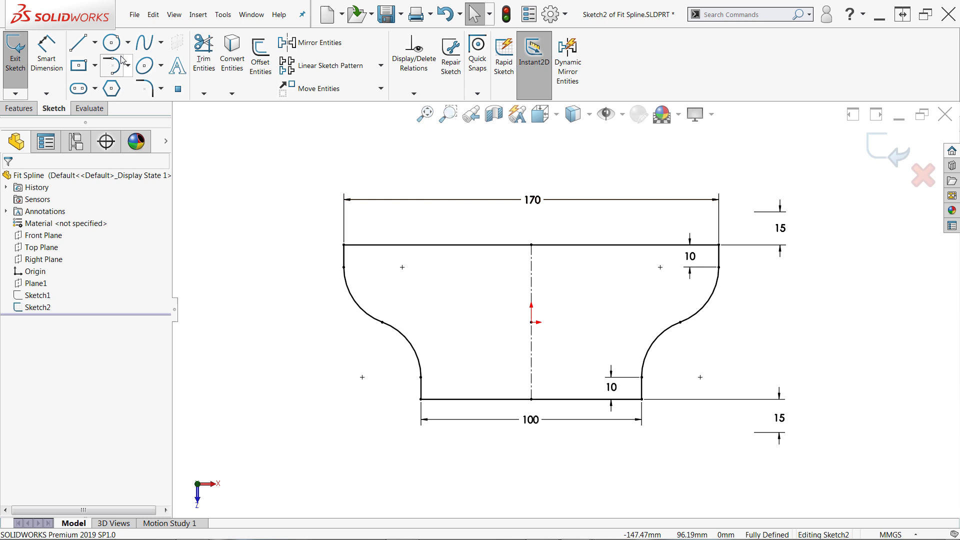
Fit an open spline through the arcs on the right curved side of Sketch2.
{"action": "left_click", "coordinate": [223, 14]}
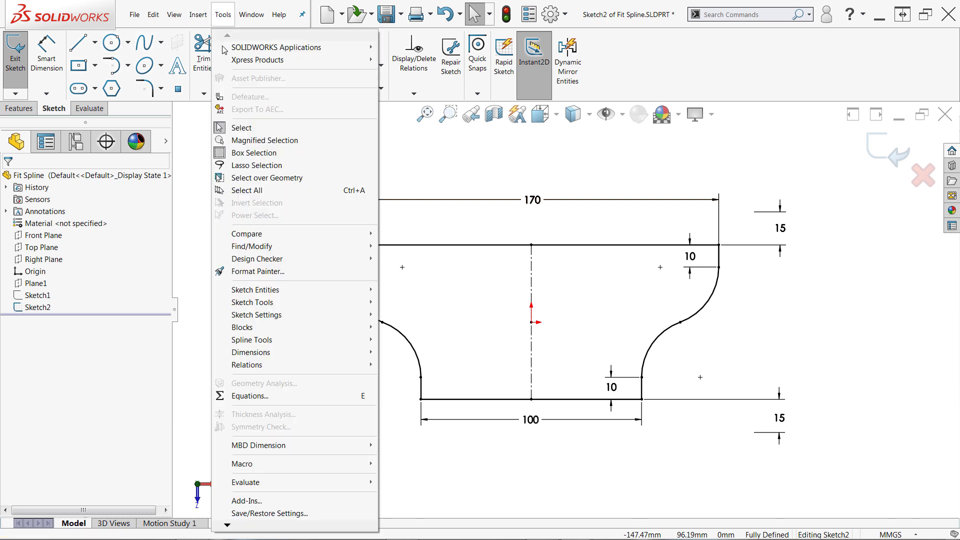
{"action": "mouse_move", "coordinate": [268, 342]}
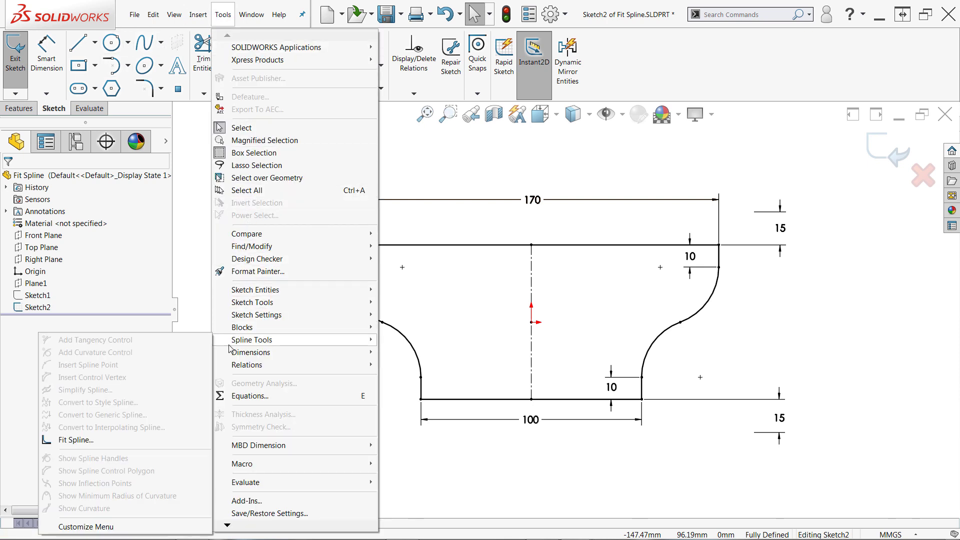
{"action": "left_click", "coordinate": [125, 440]}
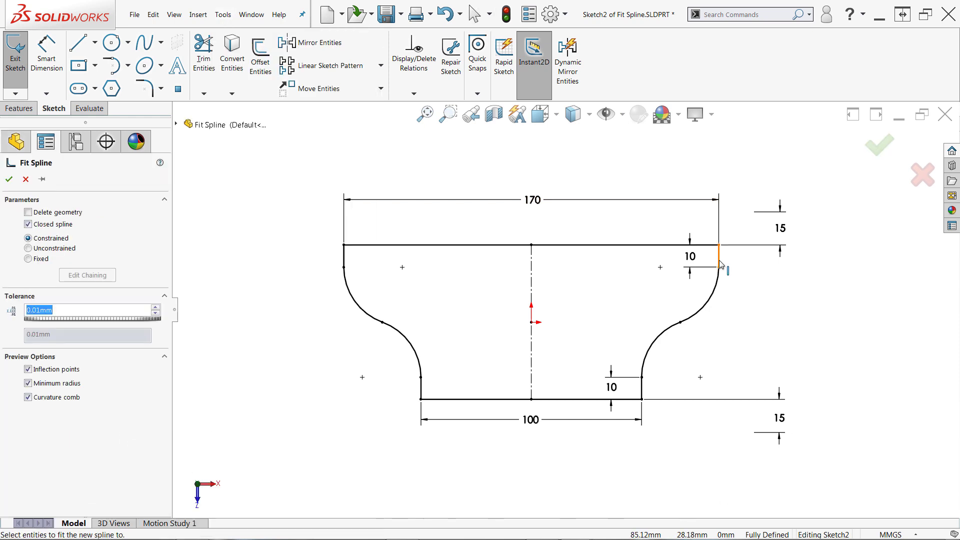
{"action": "left_click", "coordinate": [716, 282]}
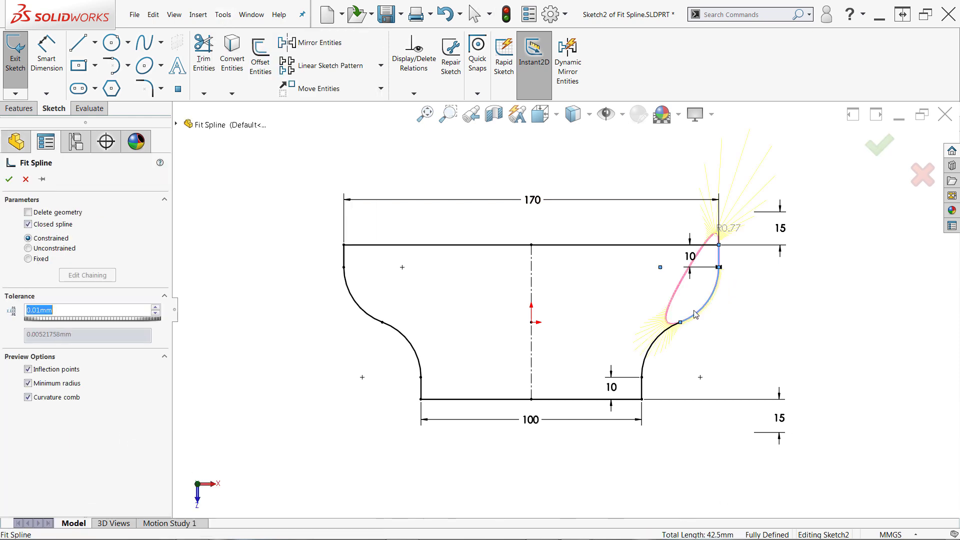
{"action": "left_click", "coordinate": [653, 349]}
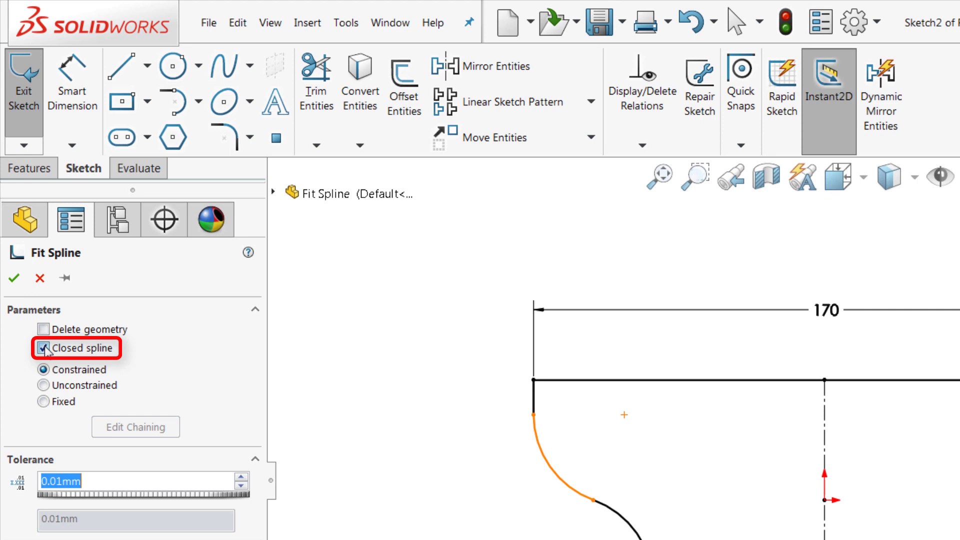
{"action": "left_click", "coordinate": [43, 348]}
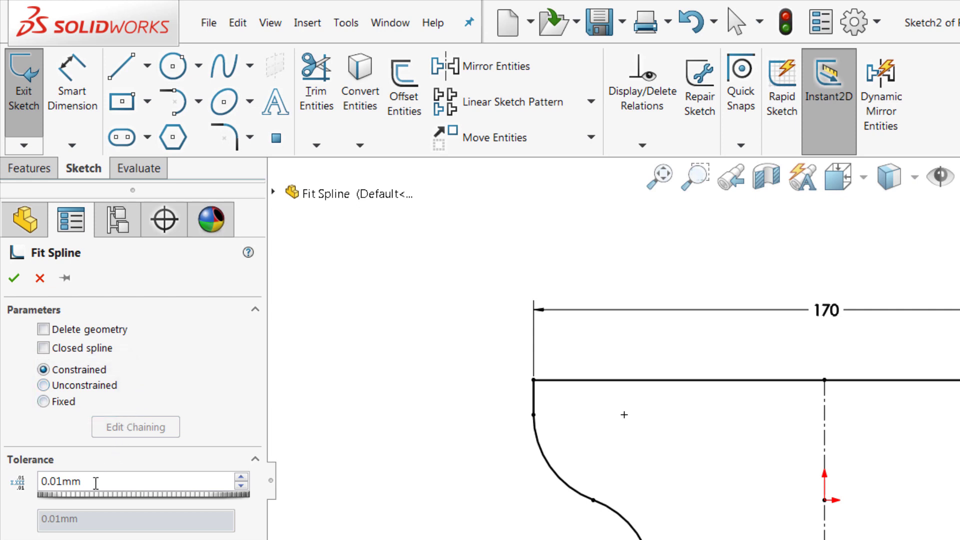
Set the 0.01mm tolerance, merge the left curved side into a spline, and exit the sketch.
{"action": "double_click", "coordinate": [95, 483]}
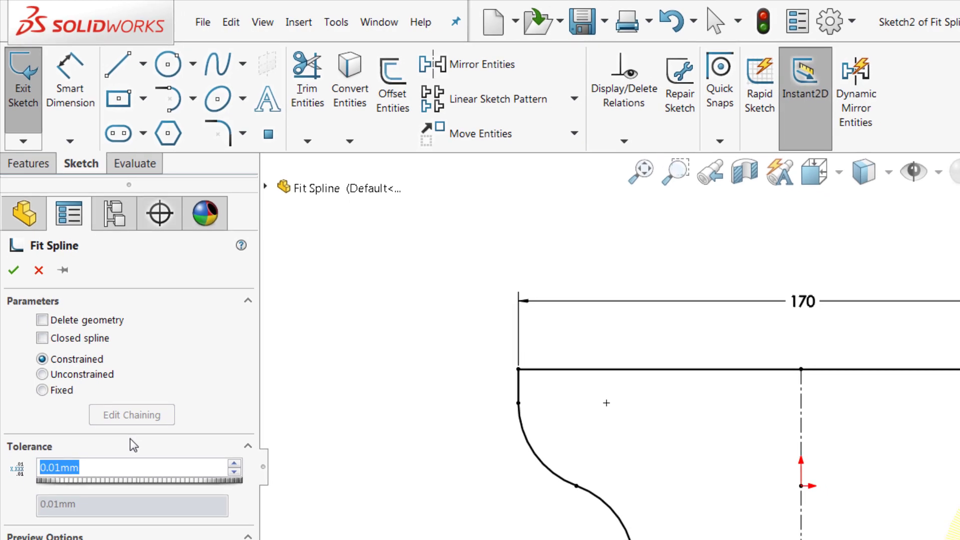
{"action": "left_click", "coordinate": [42, 338]}
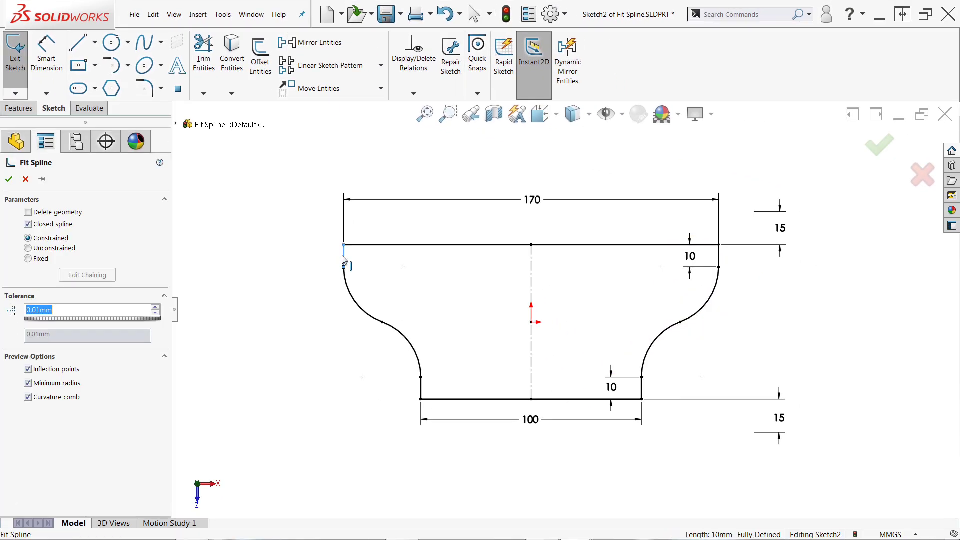
{"action": "left_click", "coordinate": [344, 260]}
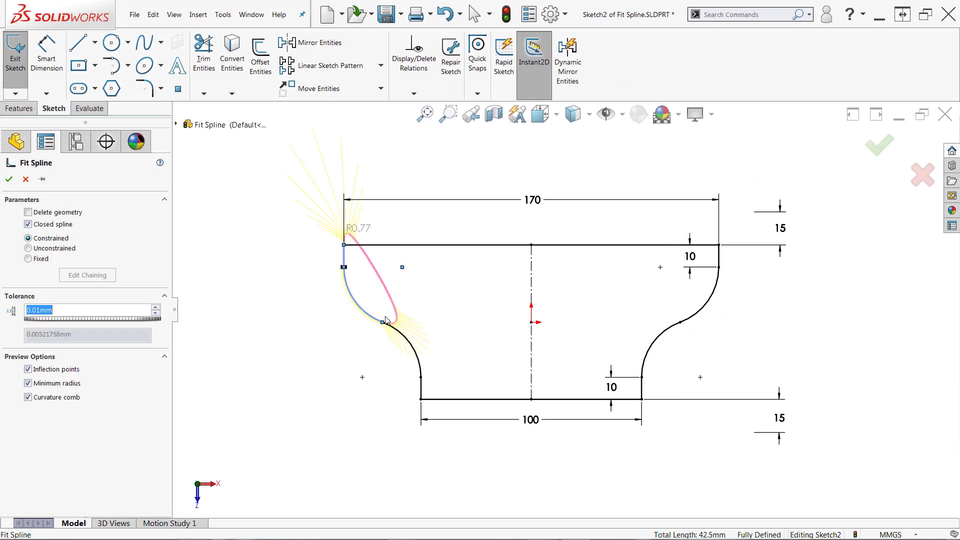
{"action": "left_click", "coordinate": [9, 179]}
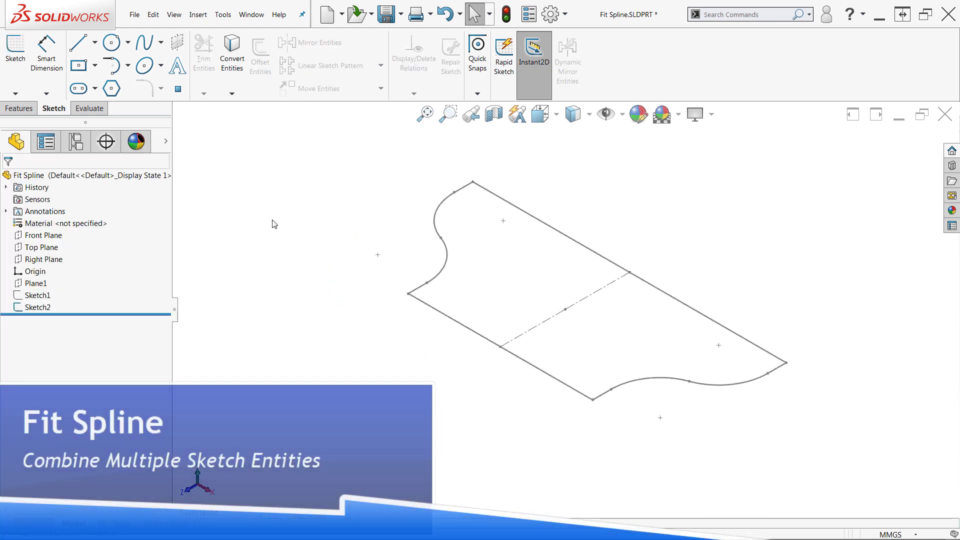
{"action": "left_click", "coordinate": [38, 295]}
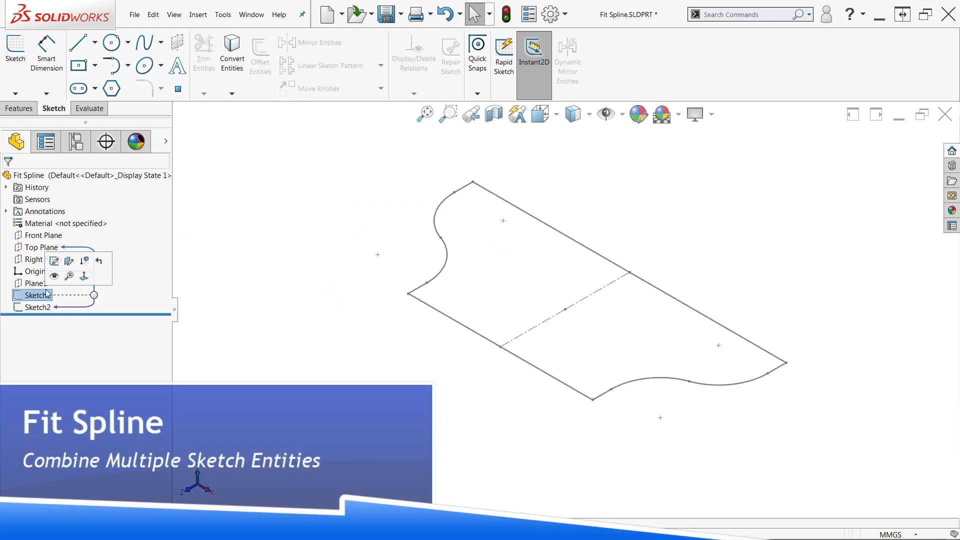
Show Sketch1 and loft from its rectangle corner to the matching Sketch2 corner, creating Loft3.
{"action": "left_click", "coordinate": [58, 281]}
{"action": "key", "text": "f"}
{"action": "left_click", "coordinate": [19, 108]}
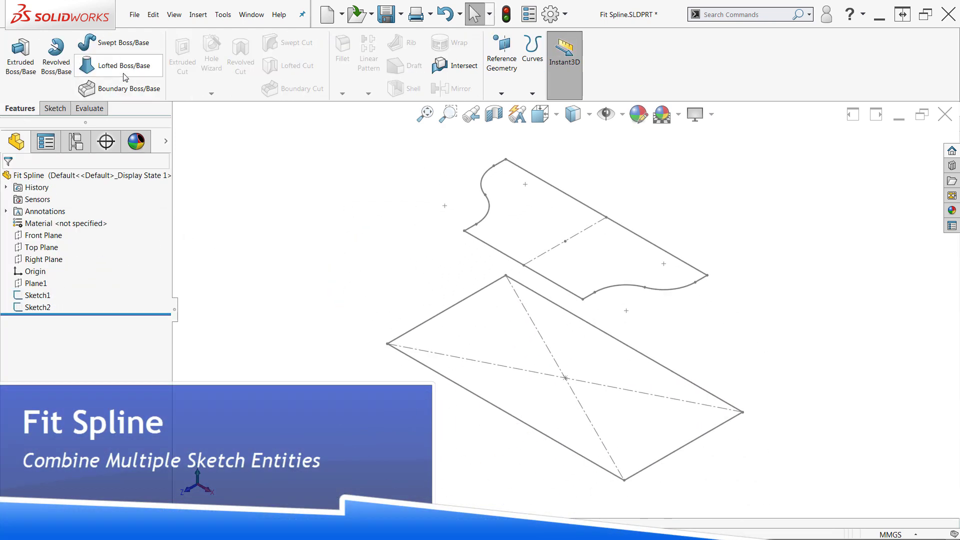
{"action": "left_click", "coordinate": [124, 65]}
{"action": "left_click", "coordinate": [388, 344]}
{"action": "left_click", "coordinate": [465, 232]}
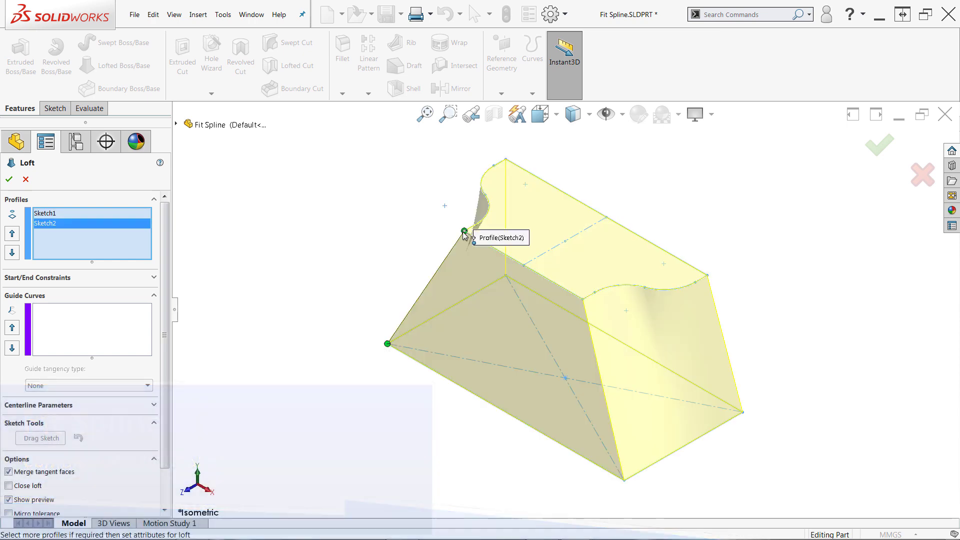
{"action": "key", "text": "Return"}
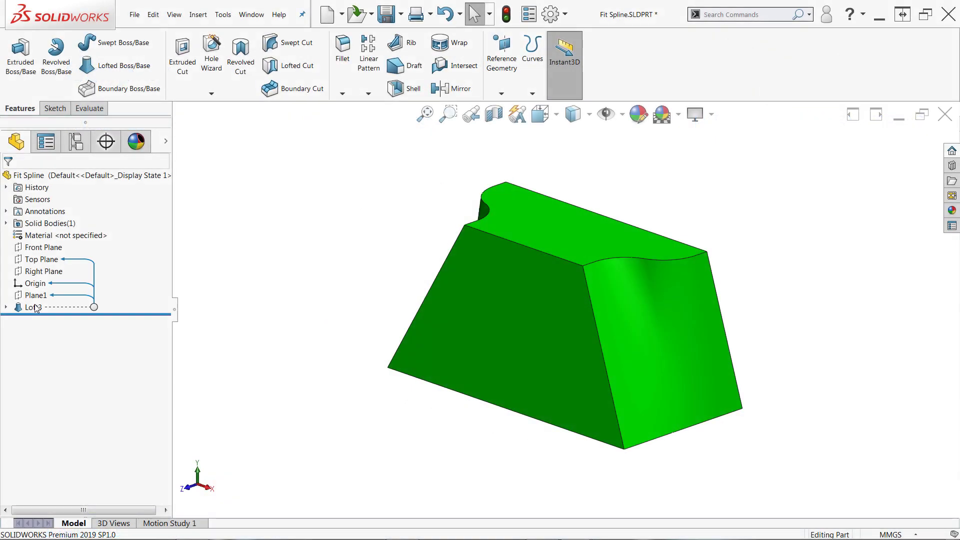
Edit Loft3, show all connectors, and shift one connector left along the top profile.
{"action": "left_click", "coordinate": [35, 307]}
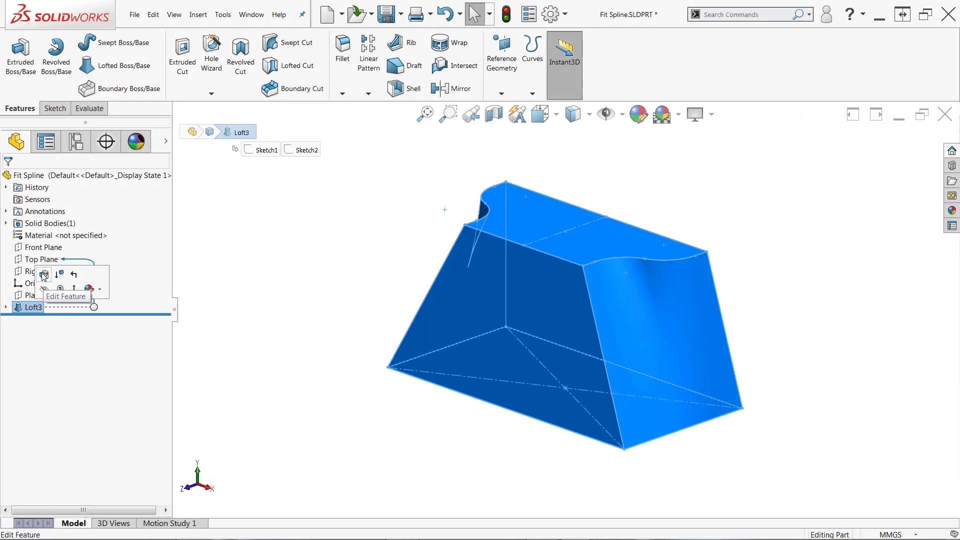
{"action": "left_click", "coordinate": [44, 274]}
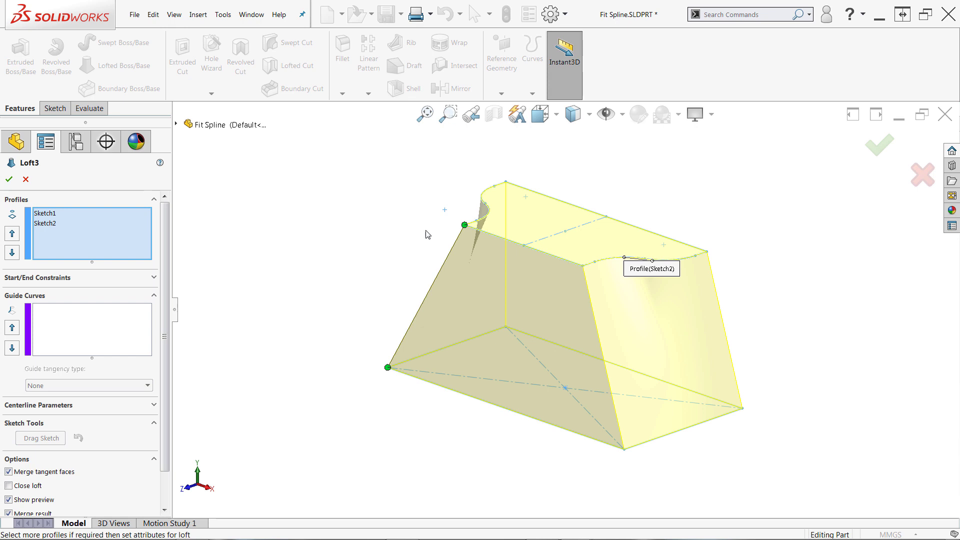
{"action": "right_click", "coordinate": [463, 223]}
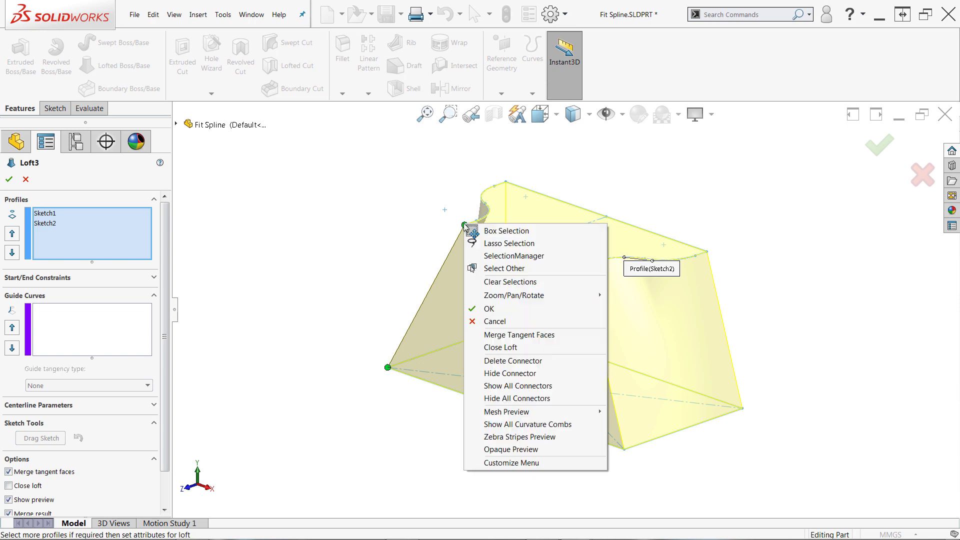
{"action": "left_click", "coordinate": [459, 383]}
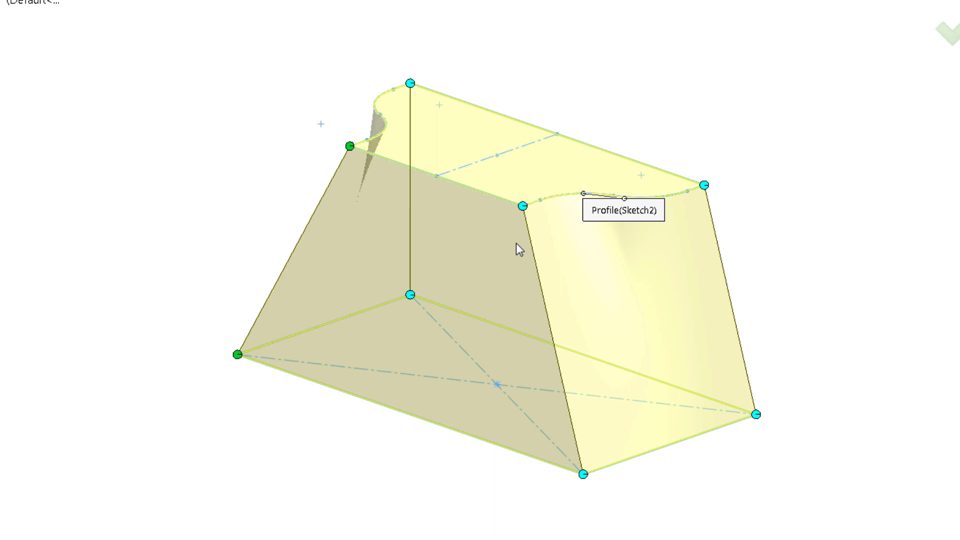
{"action": "left_click_drag", "start_coordinate": [522, 206], "coordinate": [467, 193]}
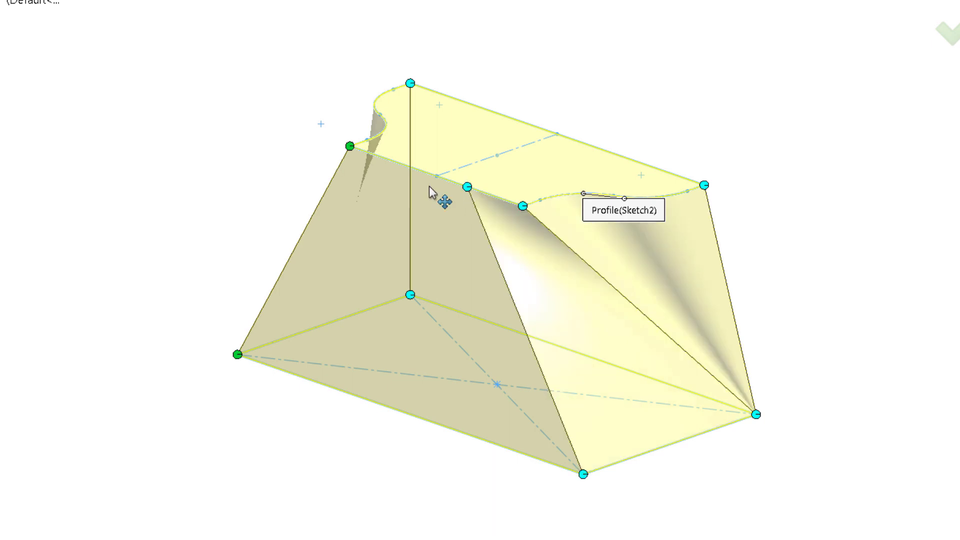
{"action": "left_click", "coordinate": [948, 33]}
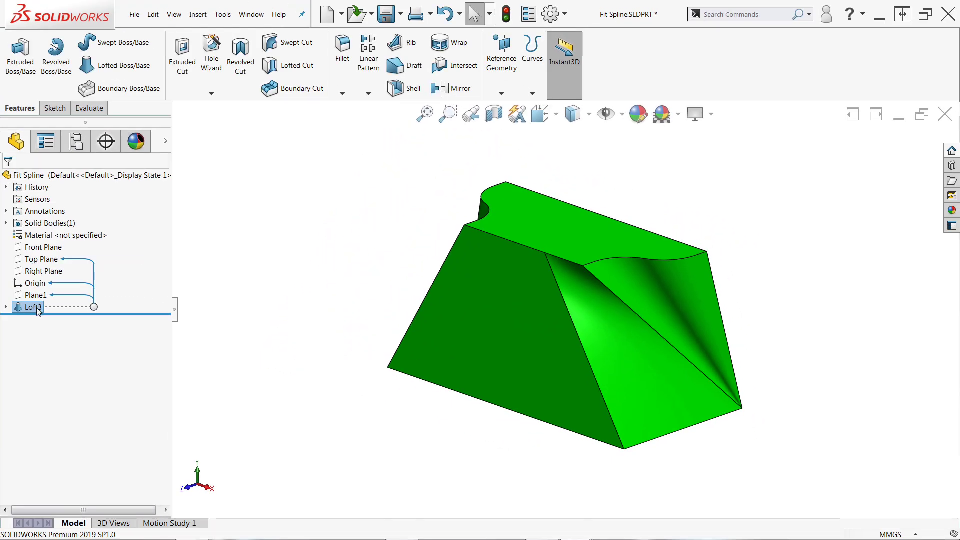
Edit Loft3, move the connector back to the corner, add three connectors and remove one.
{"action": "right_click", "coordinate": [37, 308]}
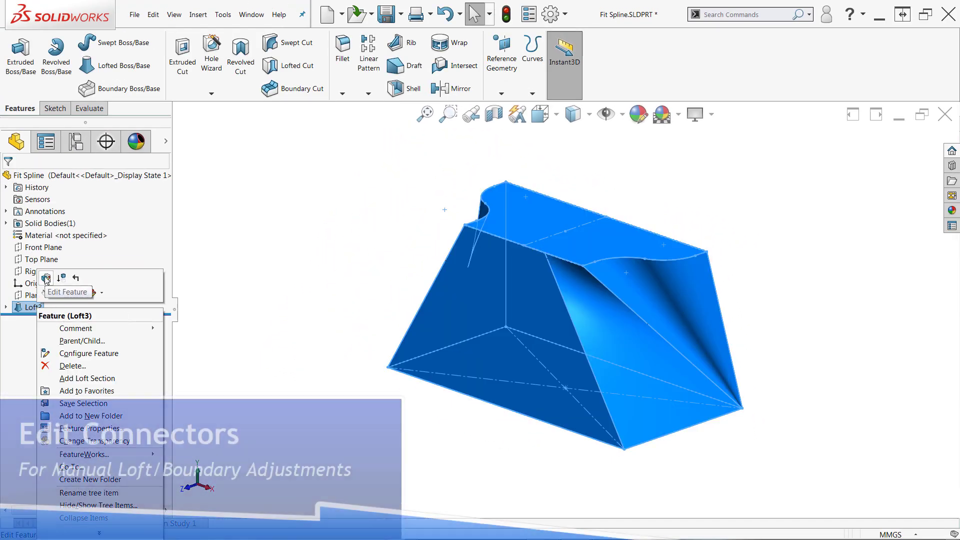
{"action": "left_click", "coordinate": [45, 277]}
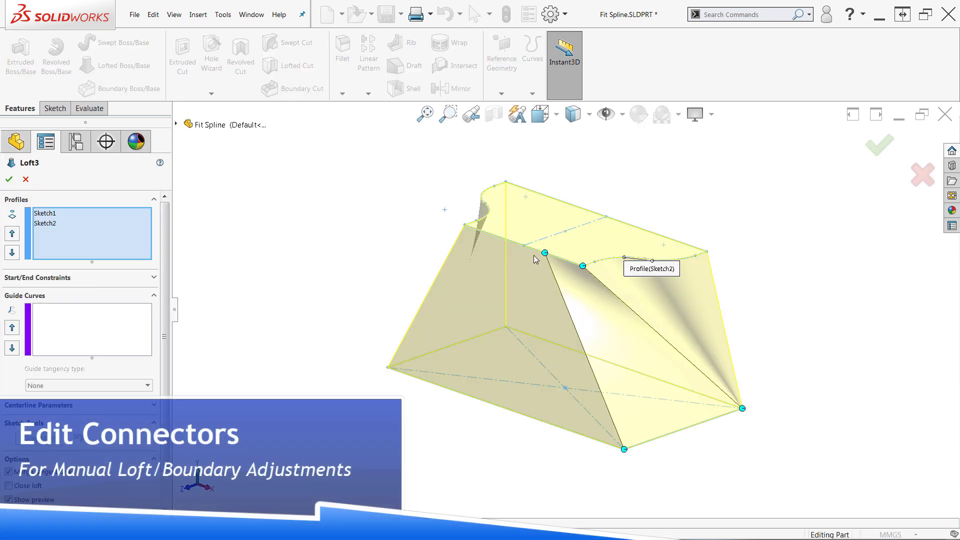
{"action": "left_click_drag", "start_coordinate": [545, 253], "coordinate": [585, 270]}
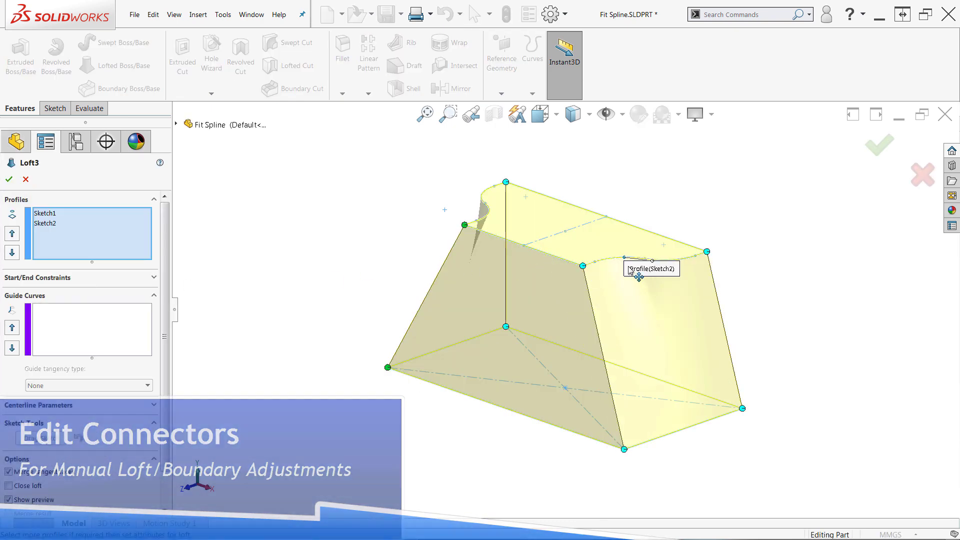
{"action": "scroll", "coordinate": [633, 268], "scroll_direction": "down", "scroll_amount": 3}
{"action": "right_click", "coordinate": [629, 265]}
{"action": "left_click", "coordinate": [695, 392]}
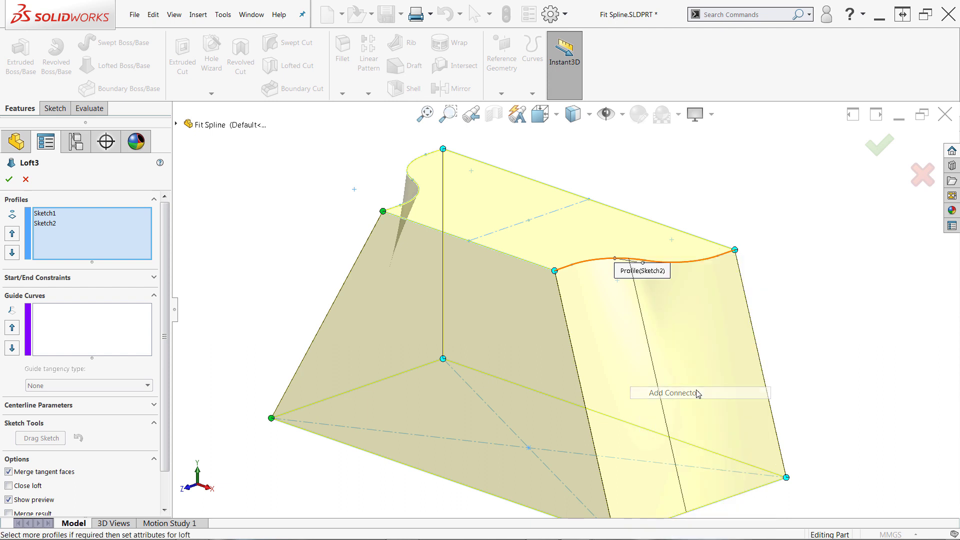
{"action": "right_click", "coordinate": [689, 268]}
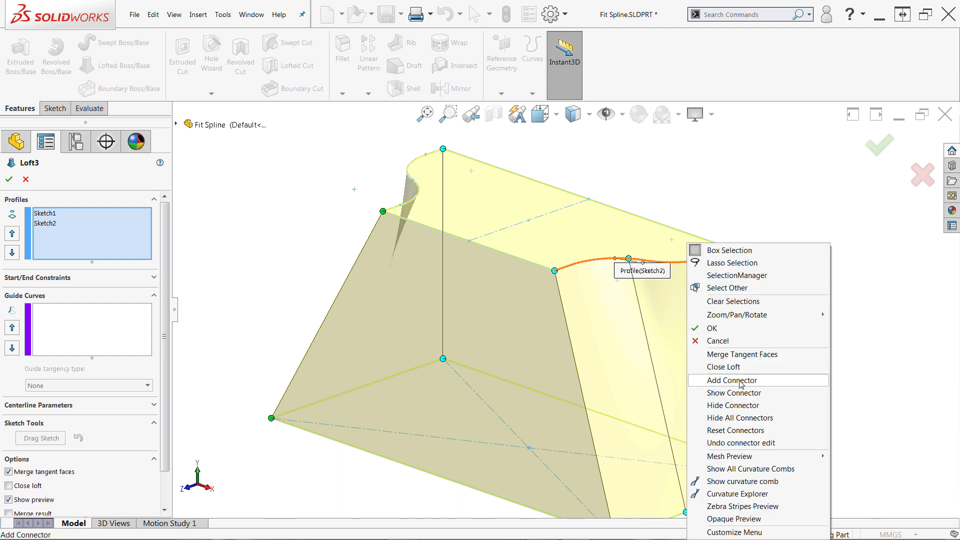
{"action": "left_click", "coordinate": [721, 382]}
{"action": "right_click", "coordinate": [715, 264]}
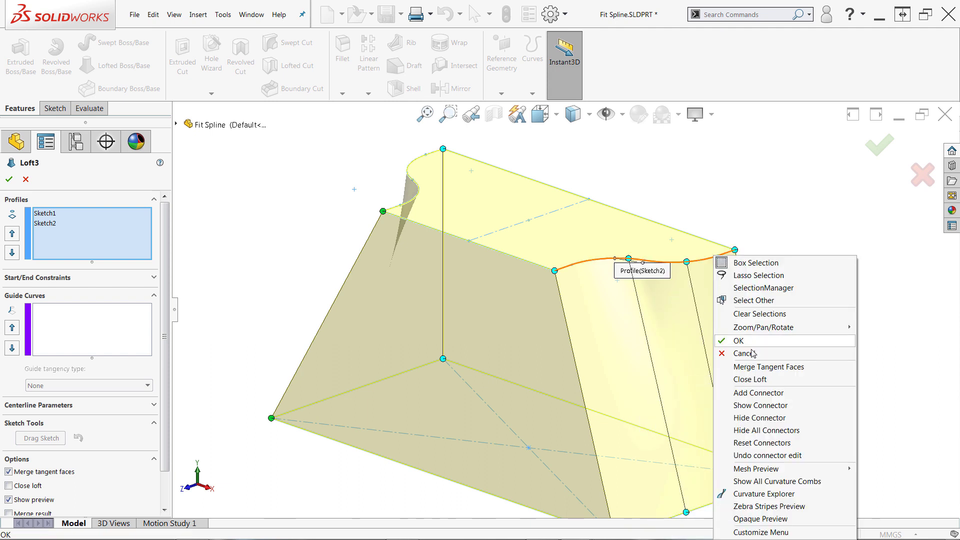
{"action": "left_click", "coordinate": [760, 392]}
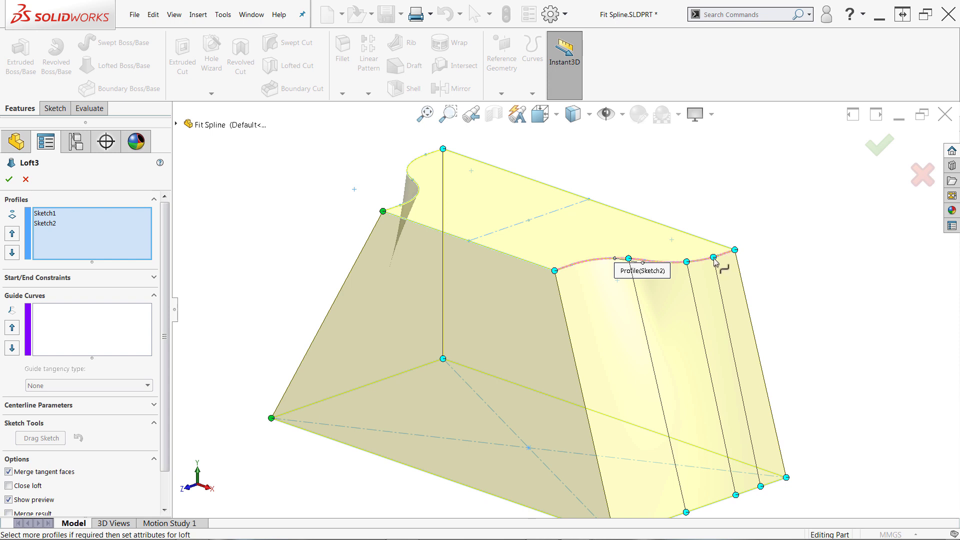
{"action": "right_click", "coordinate": [714, 260]}
{"action": "left_click", "coordinate": [745, 392]}
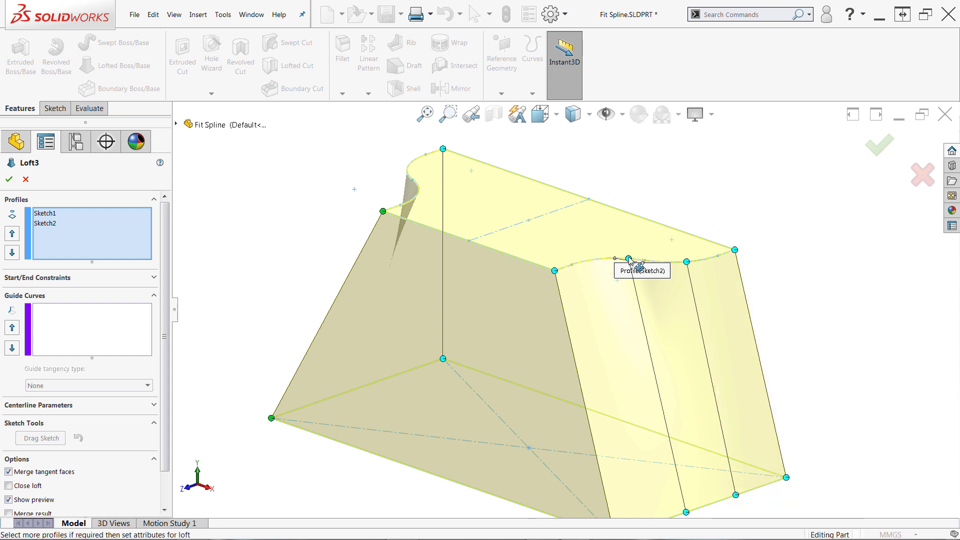
Slide the new connectors along the profiles, undo the last change, then reset all connectors.
{"action": "left_click_drag", "start_coordinate": [629, 261], "coordinate": [580, 262]}
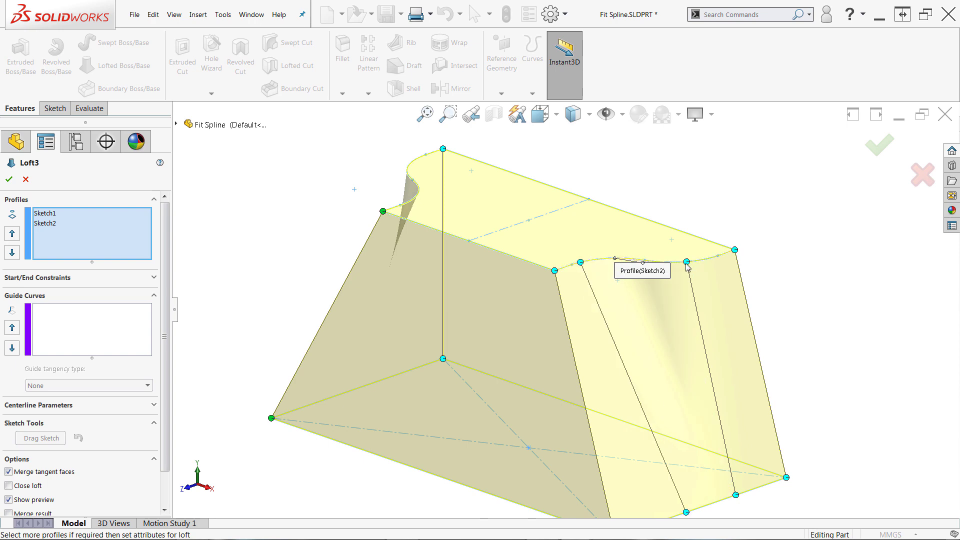
{"action": "mouse_move", "coordinate": [686, 265]}
{"action": "left_mouse_down"}
{"action": "mouse_move", "coordinate": [644, 272]}
{"action": "mouse_move", "coordinate": [728, 273]}
{"action": "mouse_move", "coordinate": [722, 268]}
{"action": "left_mouse_up"}
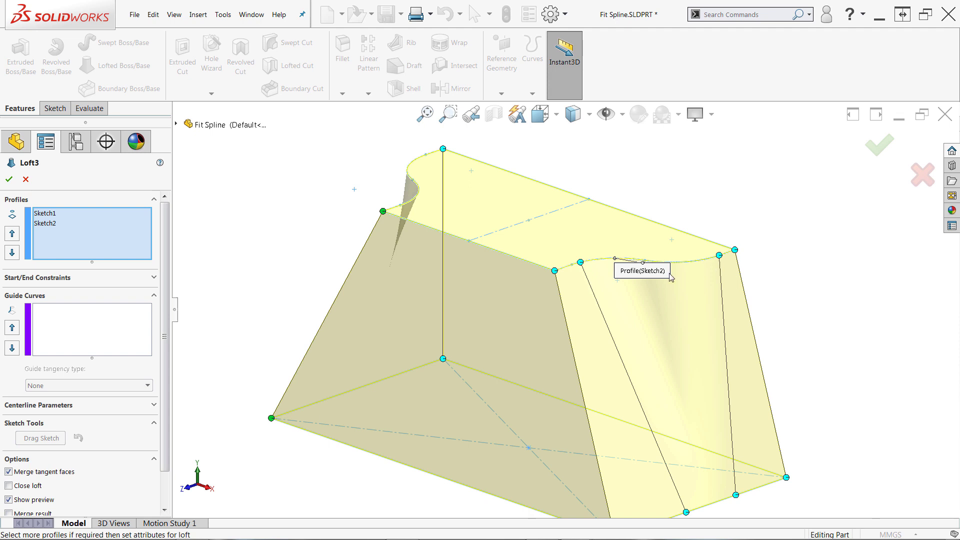
{"action": "left_click_drag", "start_coordinate": [698, 507], "coordinate": [737, 494]}
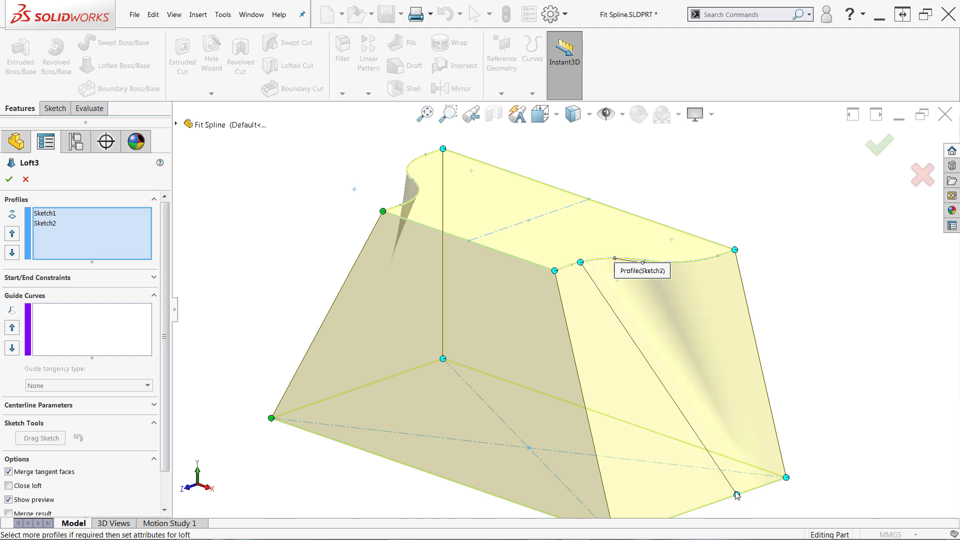
{"action": "right_click", "coordinate": [737, 495]}
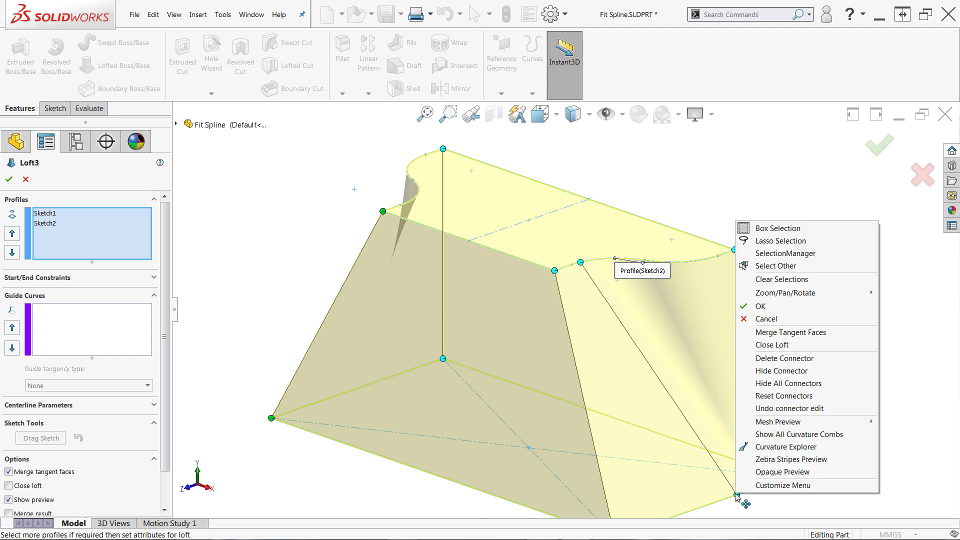
{"action": "left_click", "coordinate": [803, 409]}
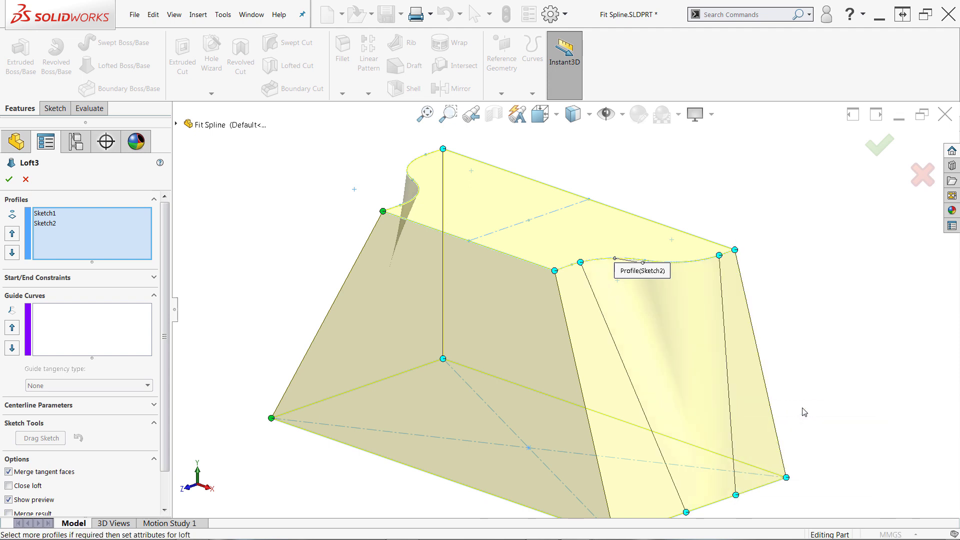
{"action": "right_click", "coordinate": [719, 255]}
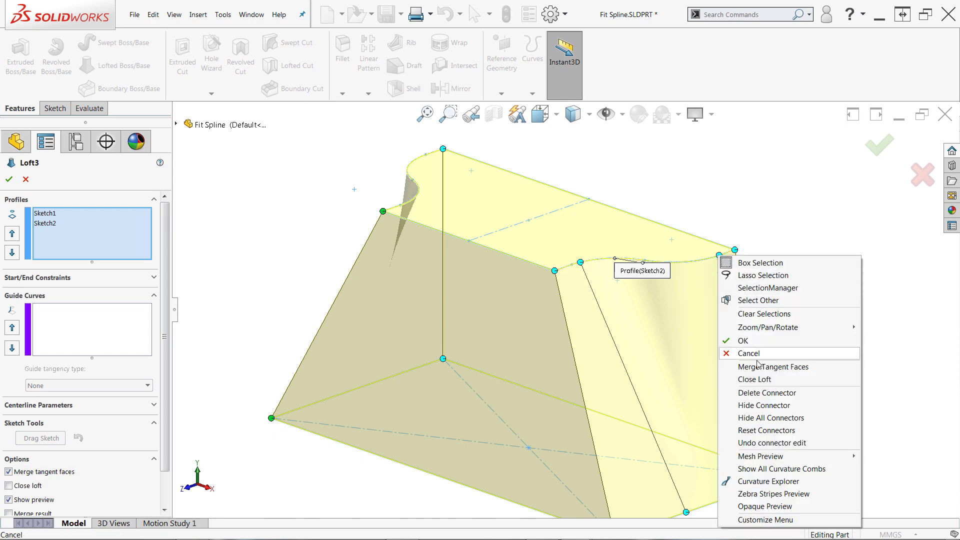
{"action": "left_click", "coordinate": [779, 431]}
{"action": "key", "text": "Return"}
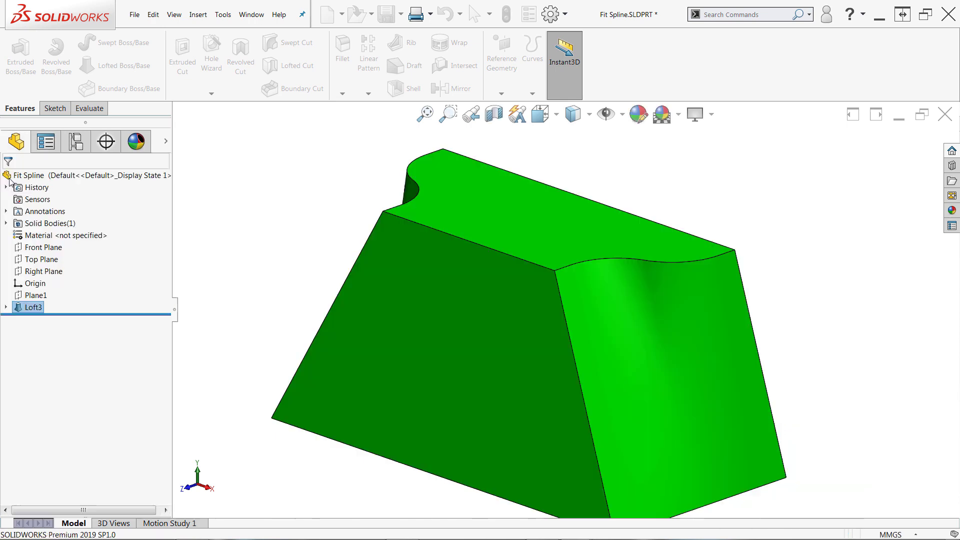
{"action": "key", "text": "ctrl+7"}
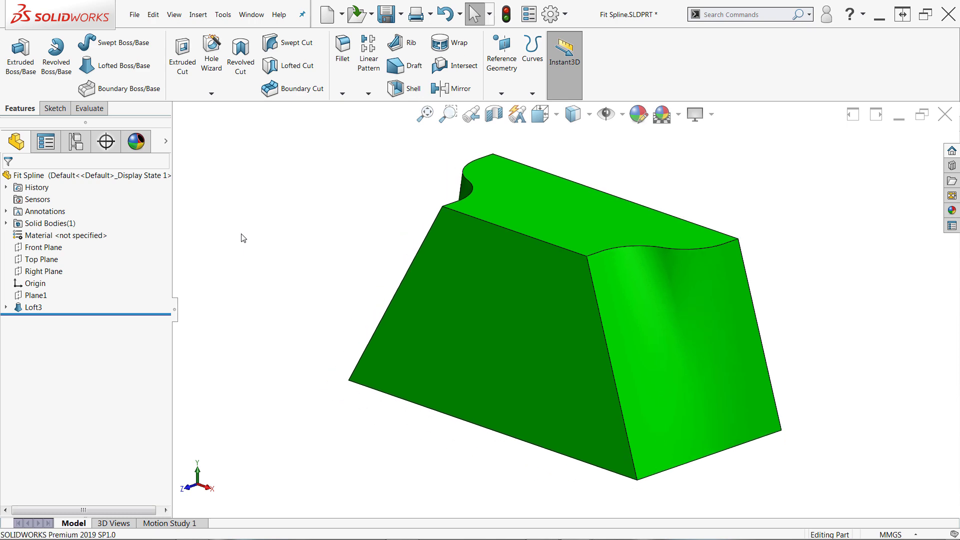